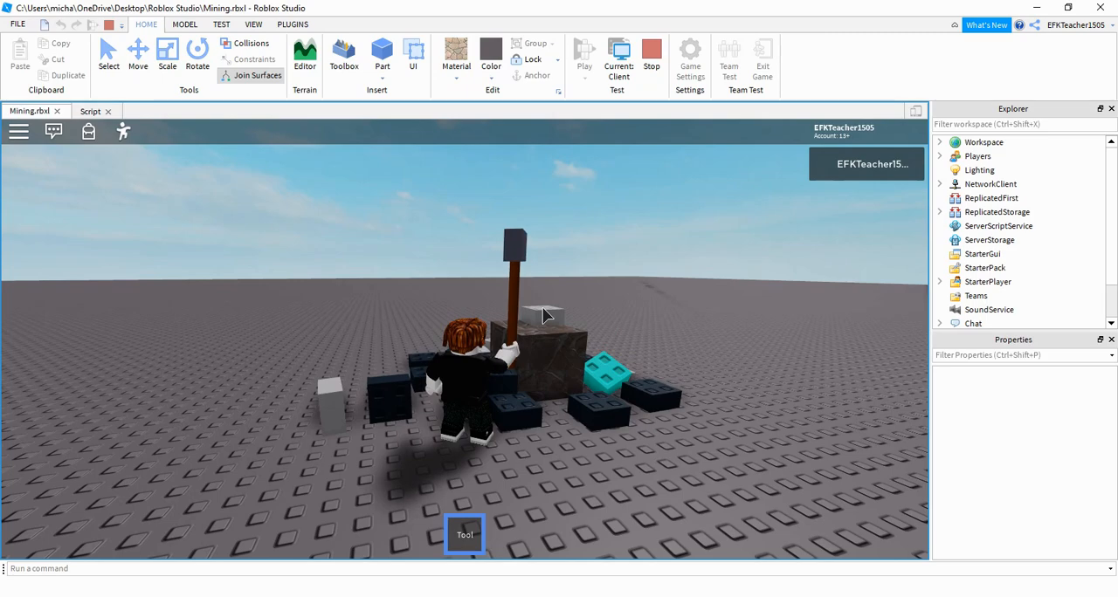
- Swing the equipped tool repeatedly at the rock in the running play test
click(542, 316)
click(543, 315)
click(542, 315)
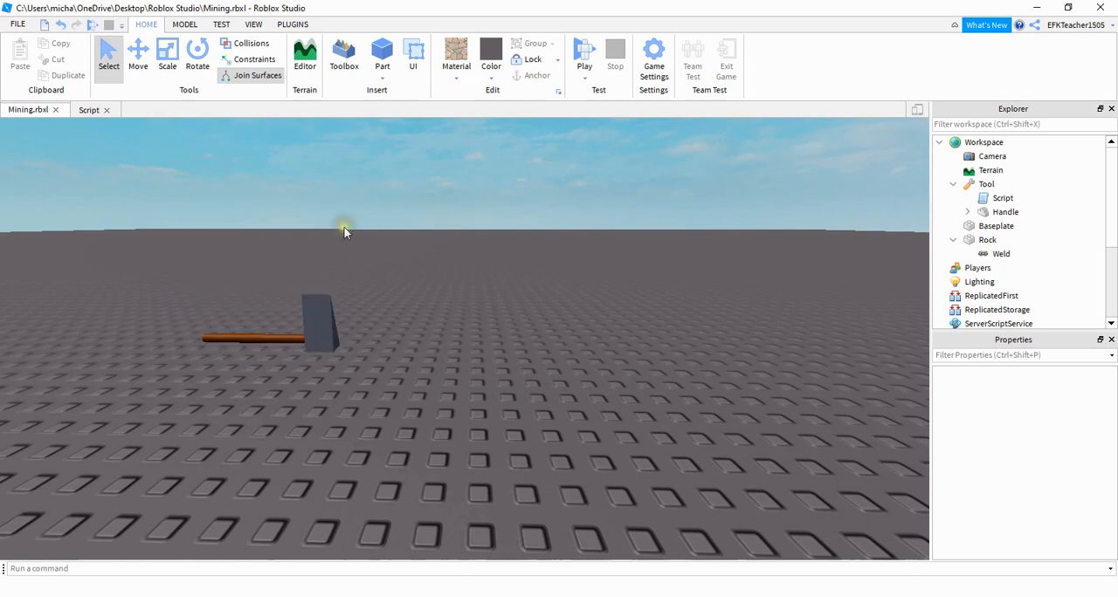
- Insert a cylinder part and place it on the baseplate beside the existing mining tool
click(379, 75)
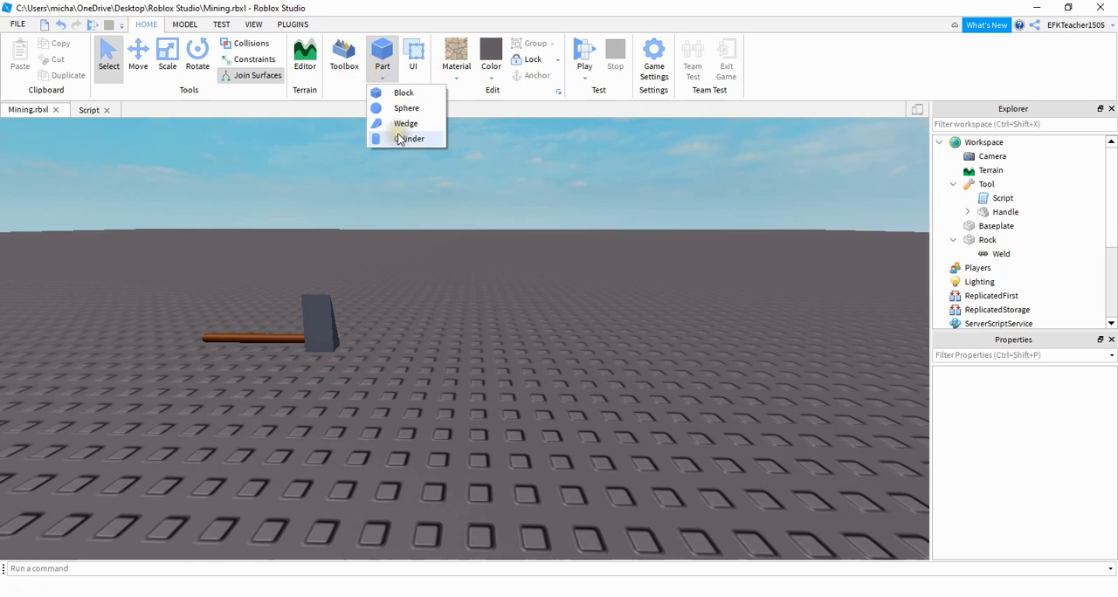
click(400, 137)
drag(481, 329, 498, 346)
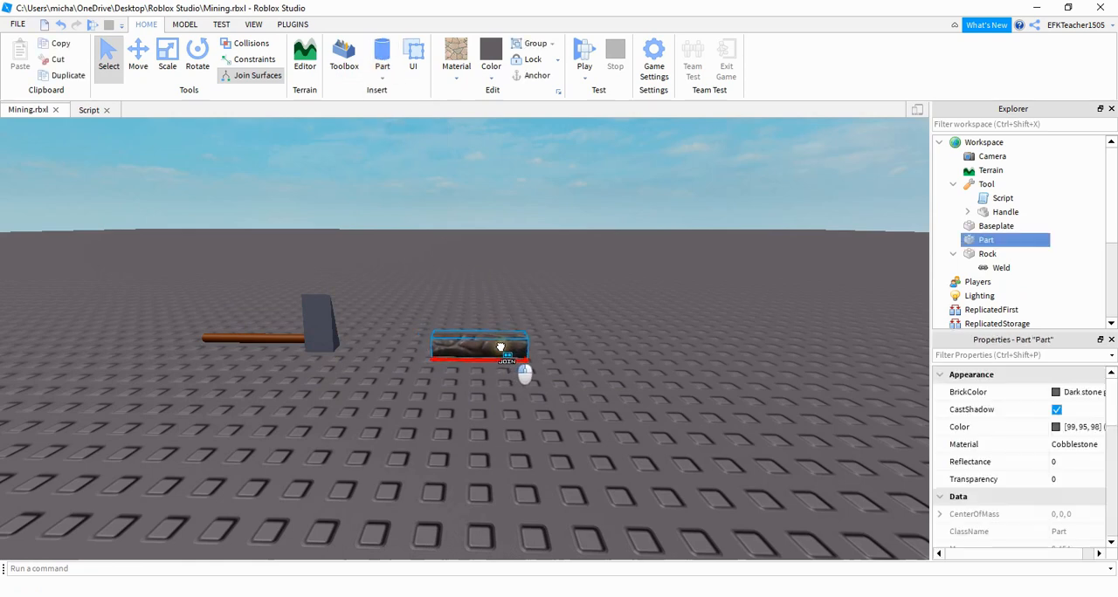
- Set the new cylinder's material to Wood and its colour to CGA brown
click(462, 50)
click(473, 402)
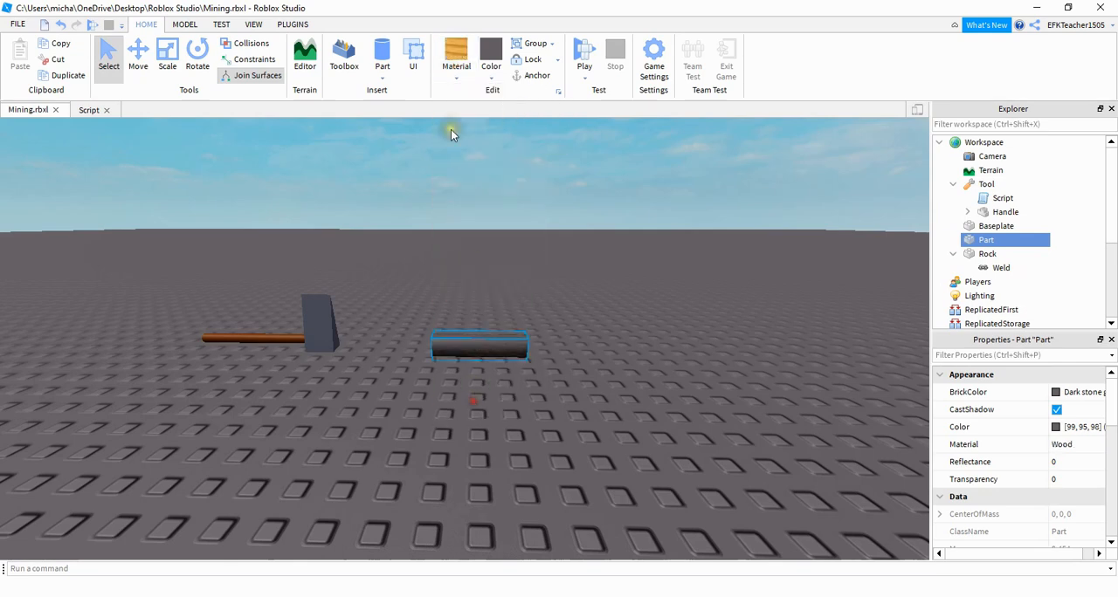
click(486, 61)
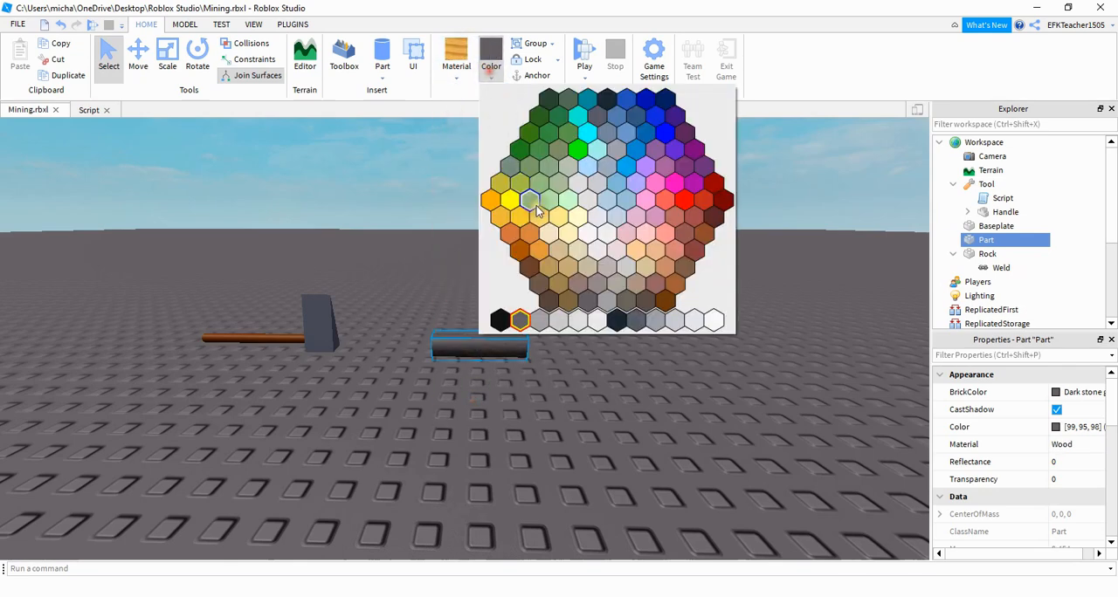
click(515, 253)
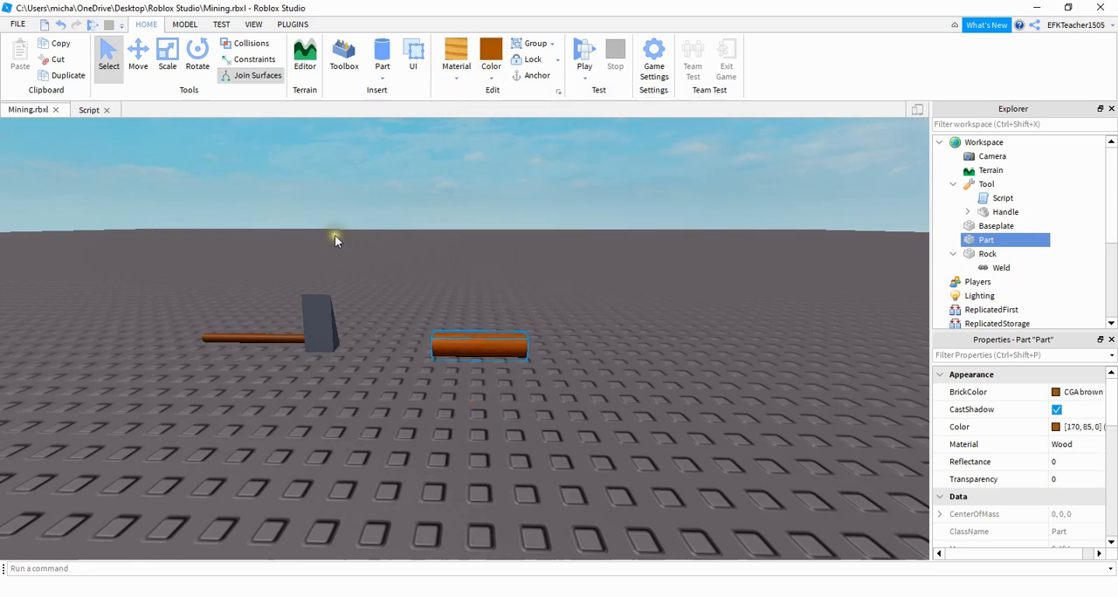
- Scale the wooden cylinder down to a thin rod about as thick as the existing tool's handle
click(167, 57)
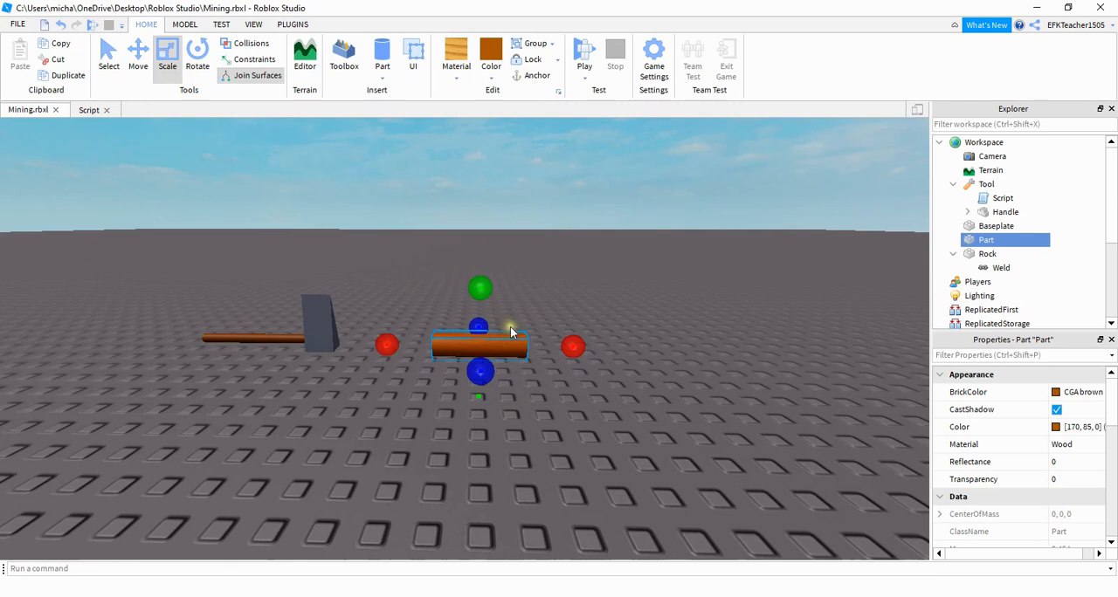
drag(569, 345, 631, 346)
drag(528, 370, 529, 361)
drag(650, 343, 559, 348)
click(563, 404)
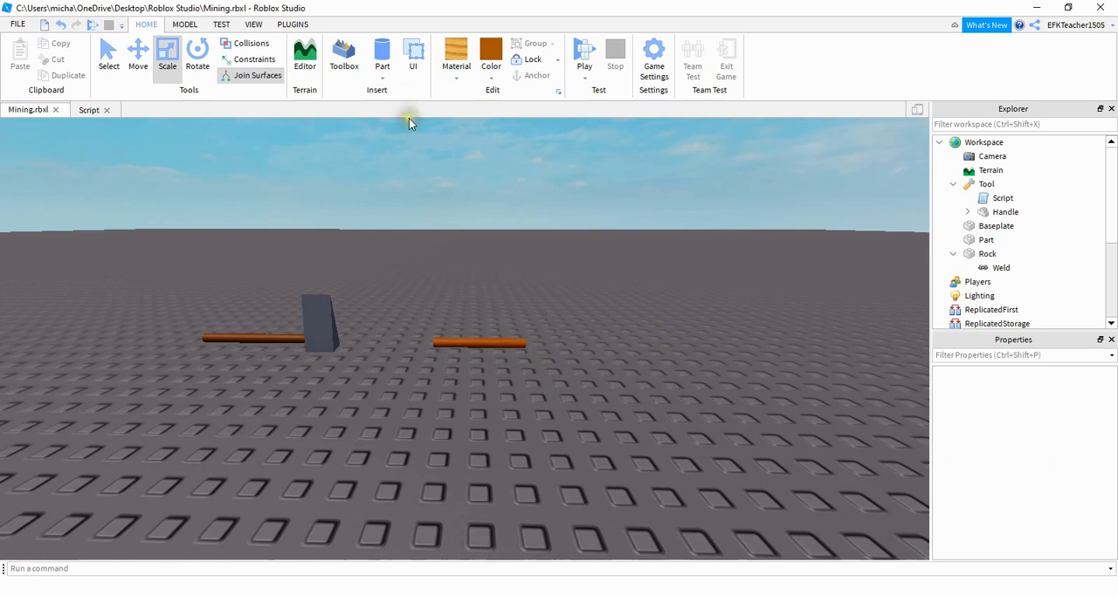
- Insert a shortened wedge beside the wooden rod's end, with DiamondPlate material and a dark stone grey colour
click(391, 79)
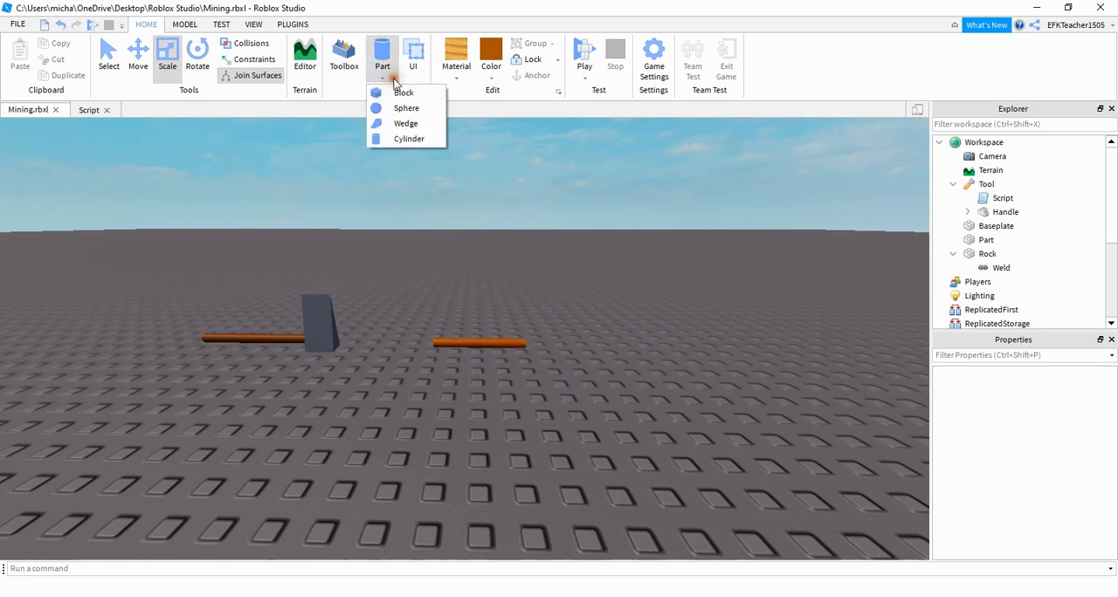
click(407, 124)
drag(497, 329, 622, 335)
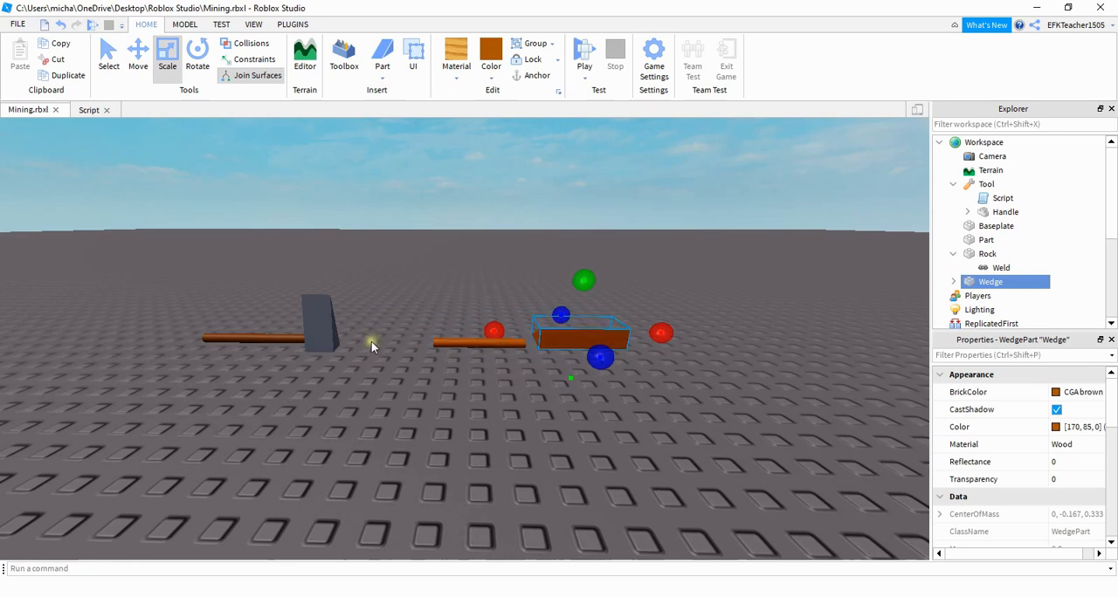
drag(662, 334, 619, 335)
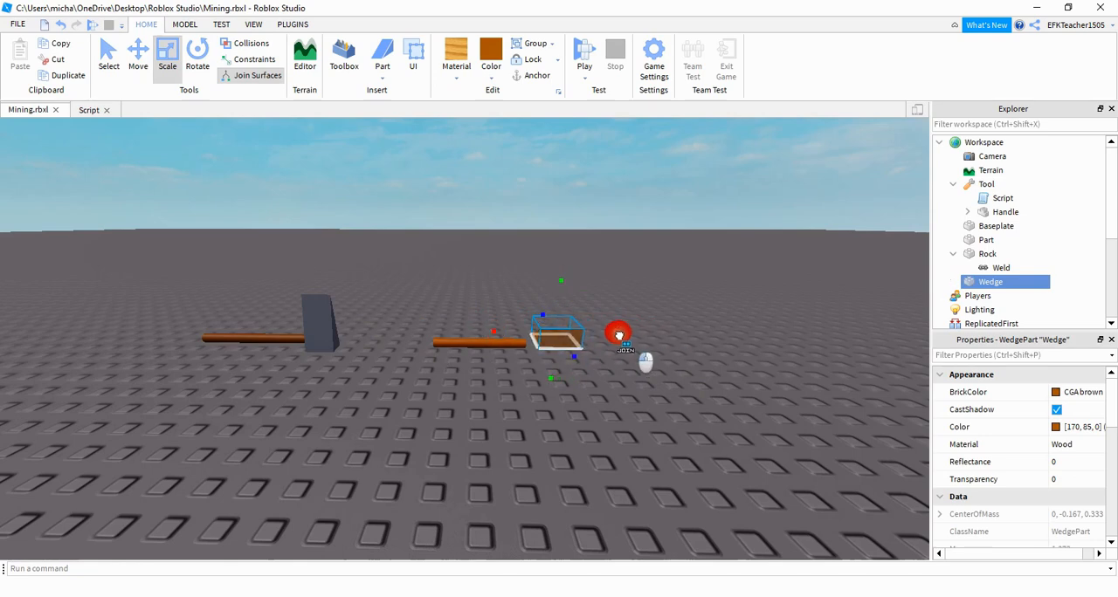
click(496, 70)
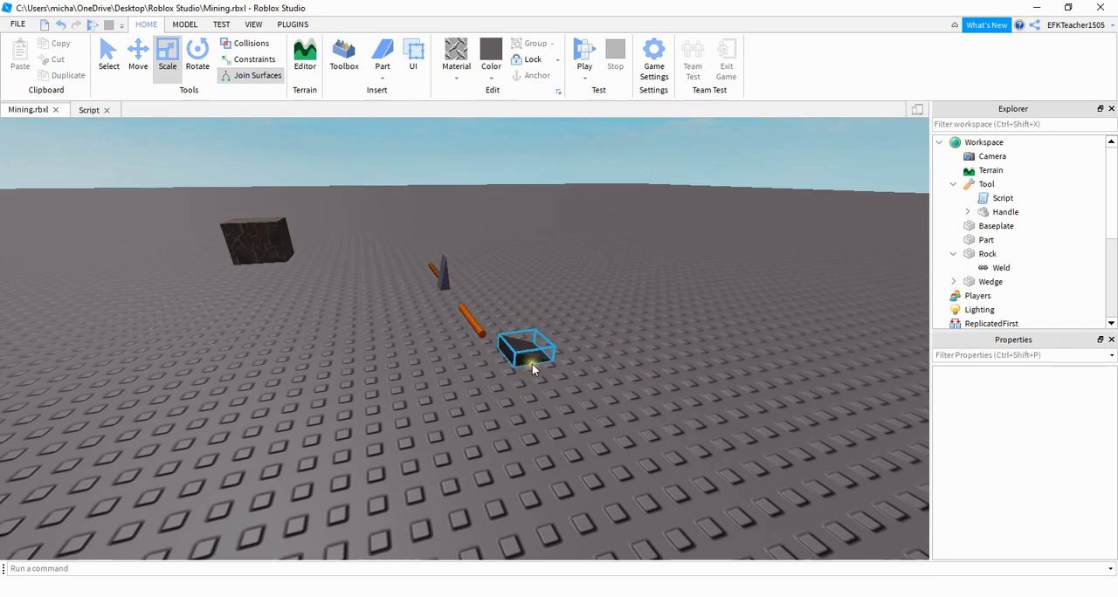
- Rotate the wedge upright so it is oriented as the tool's head
click(197, 60)
click(525, 350)
drag(587, 341, 554, 318)
scroll(564, 388, down, 5)
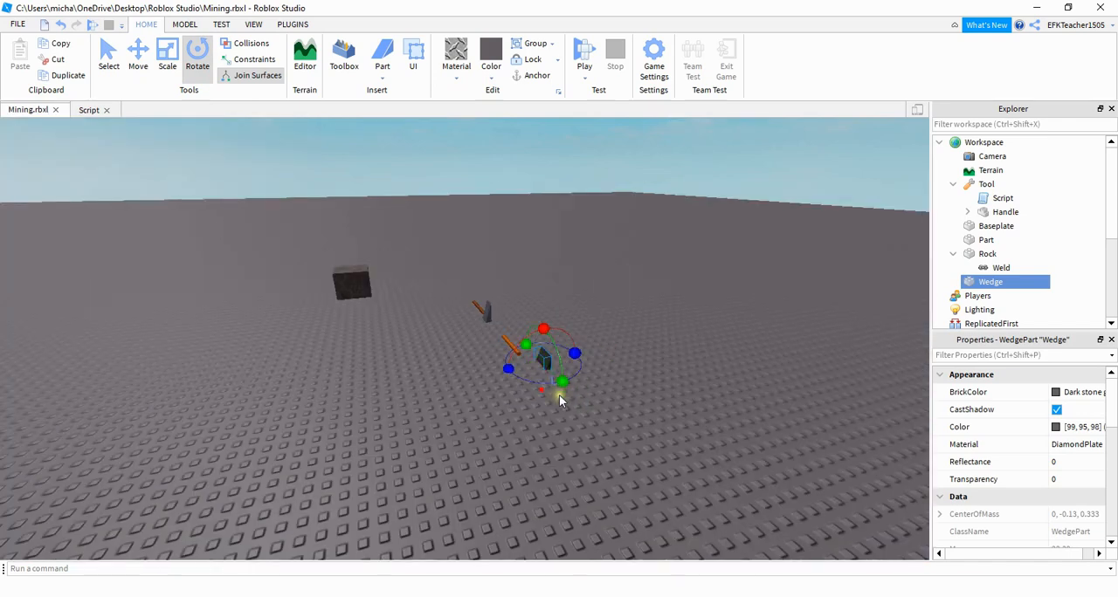
scroll(560, 404, up, 5)
click(565, 404)
click(530, 320)
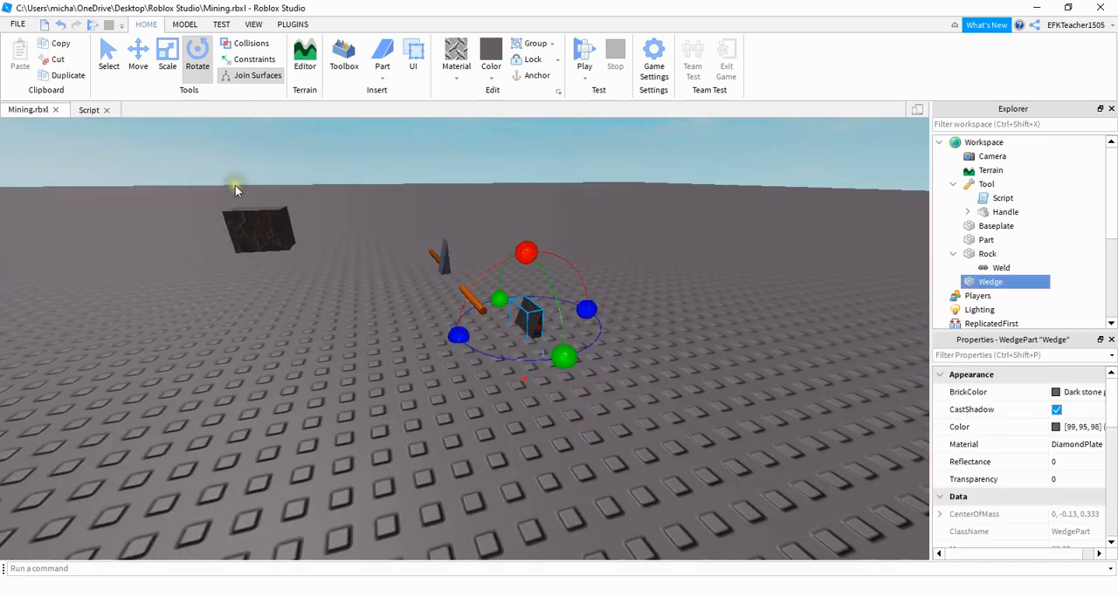
- Move the wedge onto the free end of the wooden rod to form the tool's head
click(138, 58)
drag(477, 335, 441, 342)
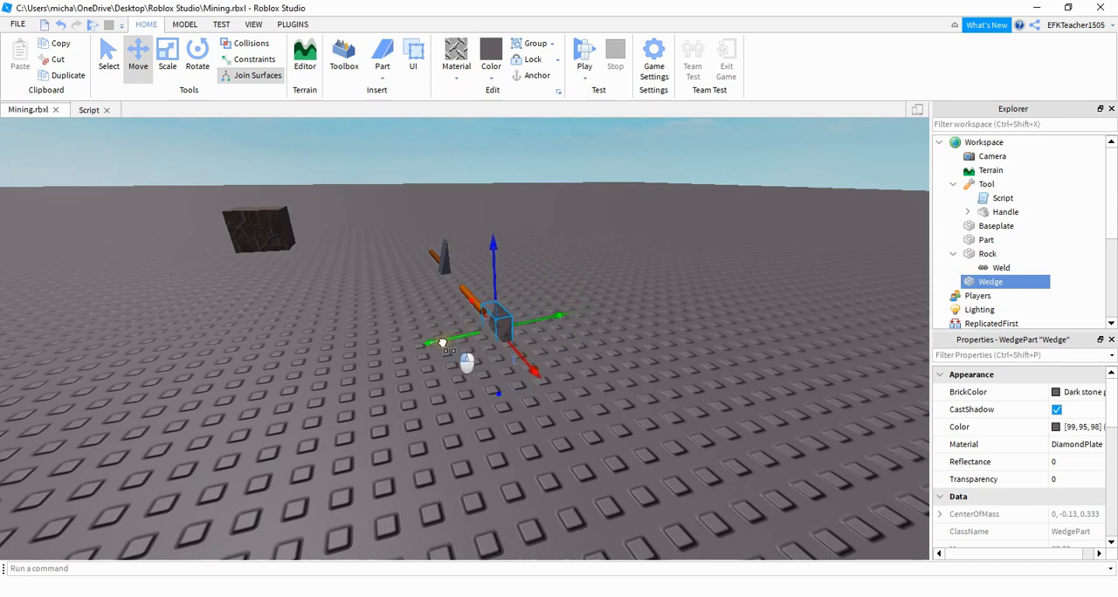
drag(499, 295, 497, 272)
right_drag(448, 467, 593, 422)
click(616, 369)
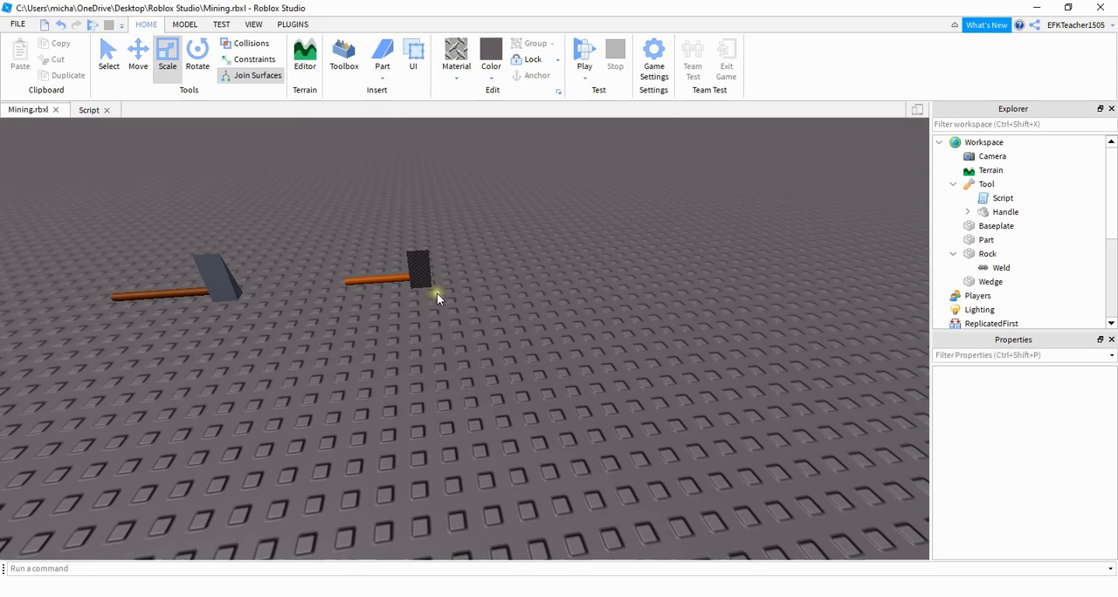
- Select the wooden rod and the wedge together and combine them with Union
drag(406, 299, 333, 254)
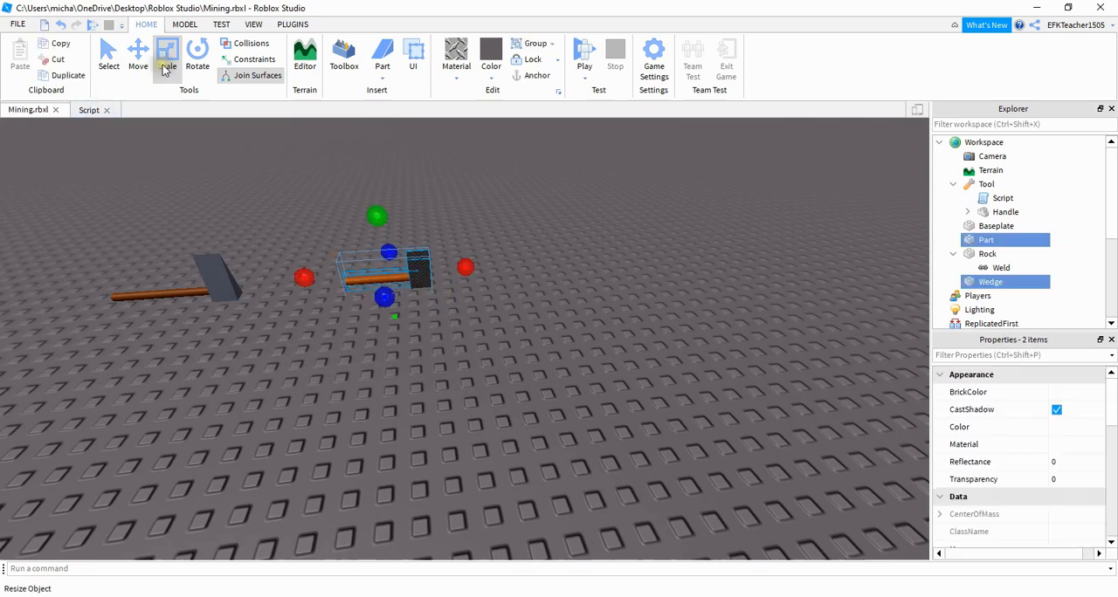
click(184, 24)
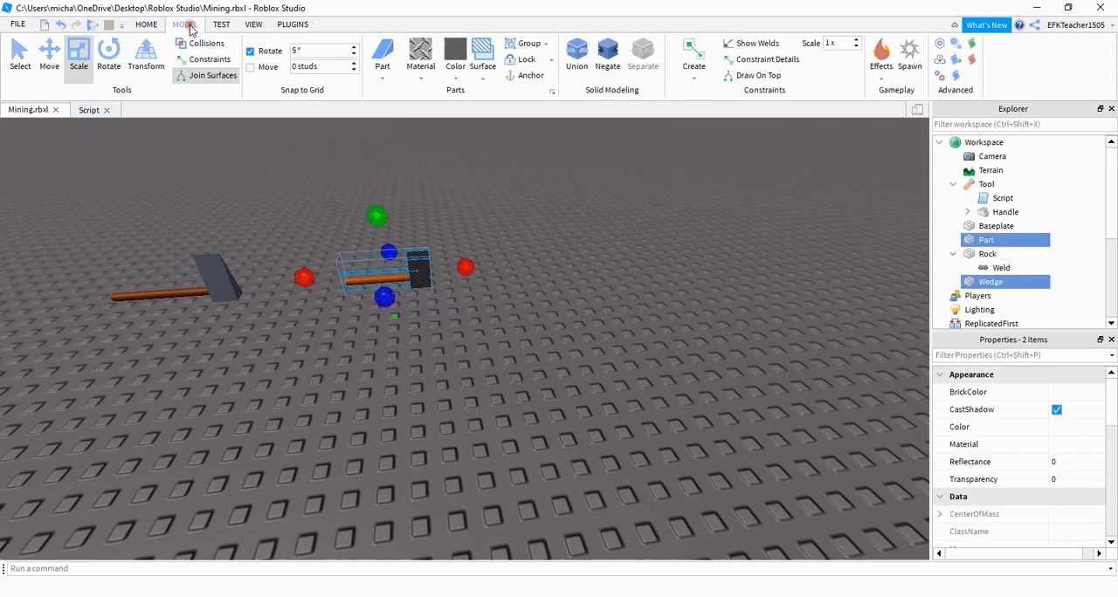
click(577, 56)
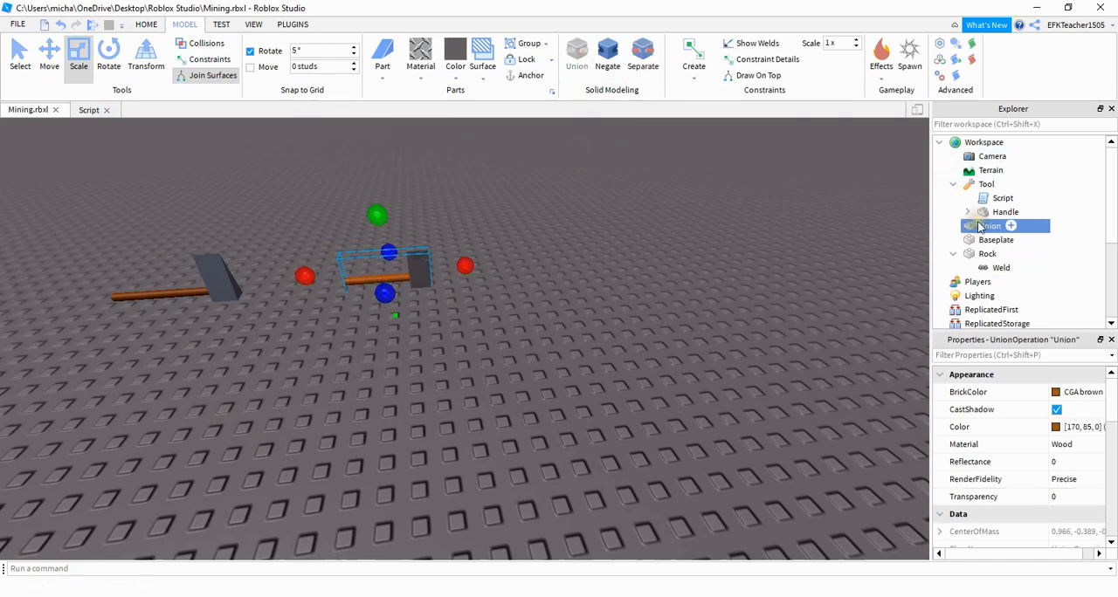
- Rename the new union to Handle
right_click(990, 227)
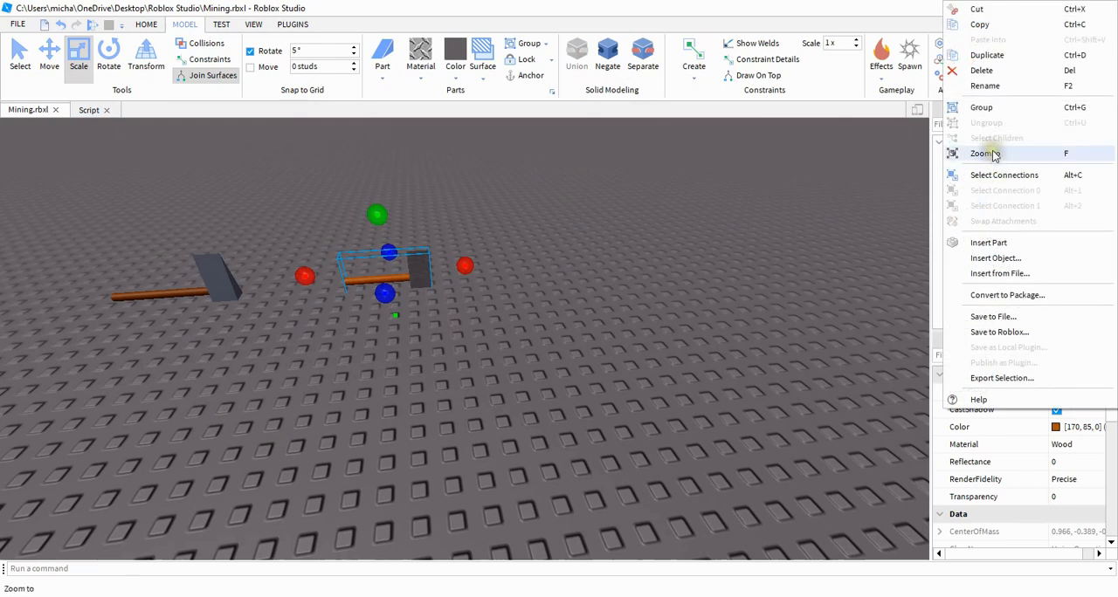
click(992, 85)
text(Handle)
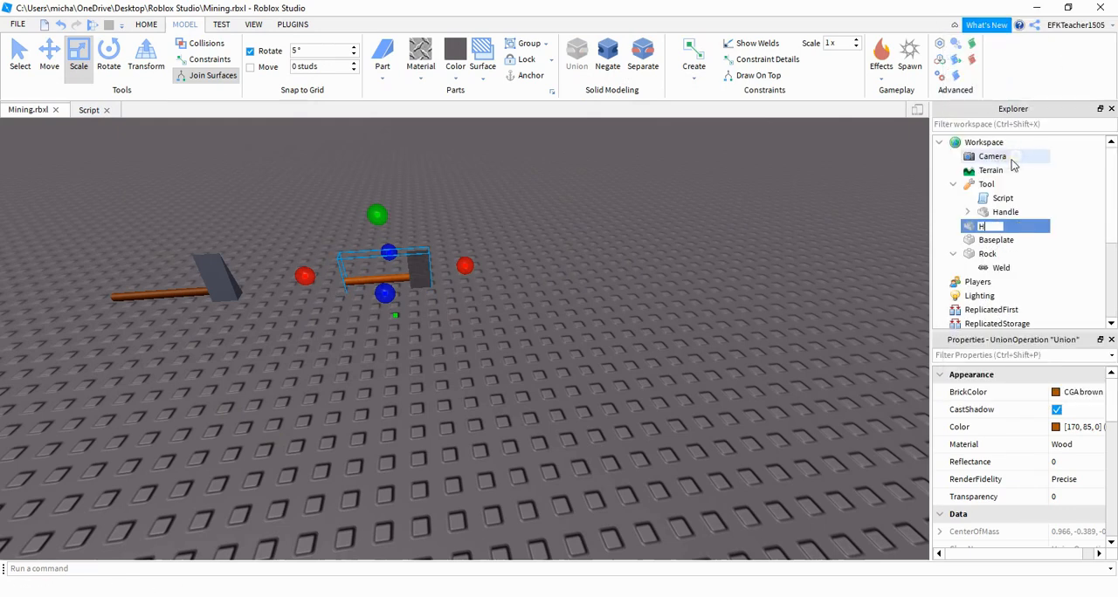
click(852, 256)
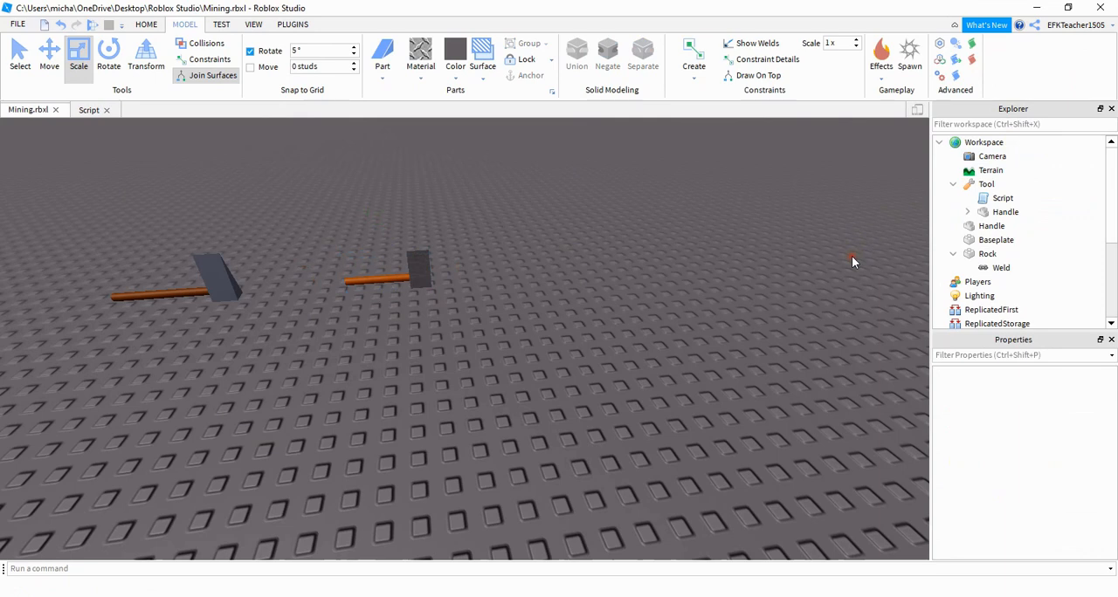
- Add a Tool object to Workspace and make the new Handle its child
click(1014, 145)
click(987, 264)
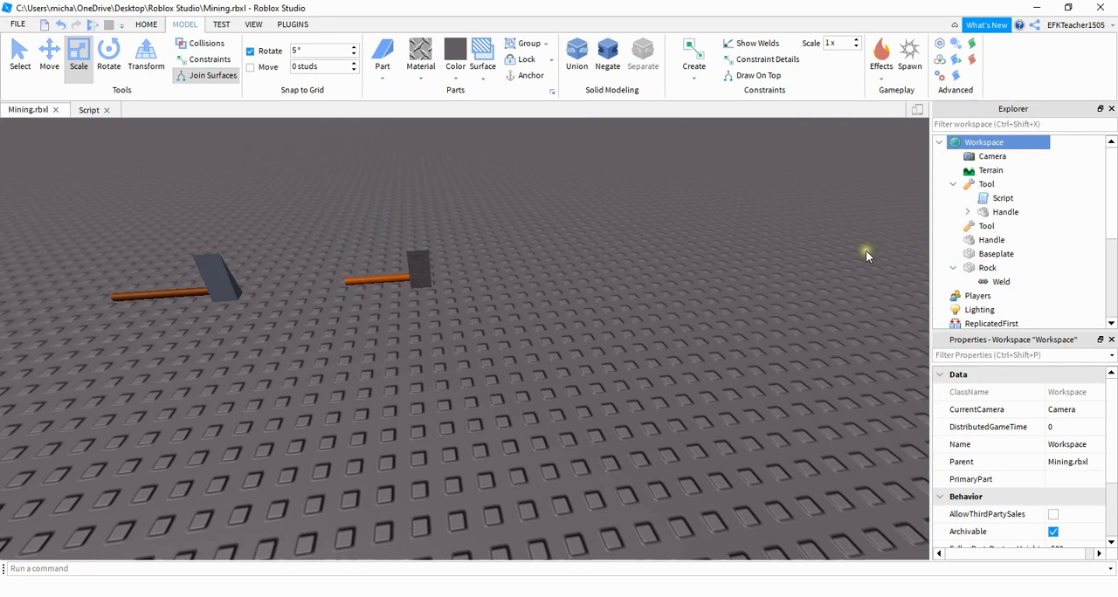
click(866, 250)
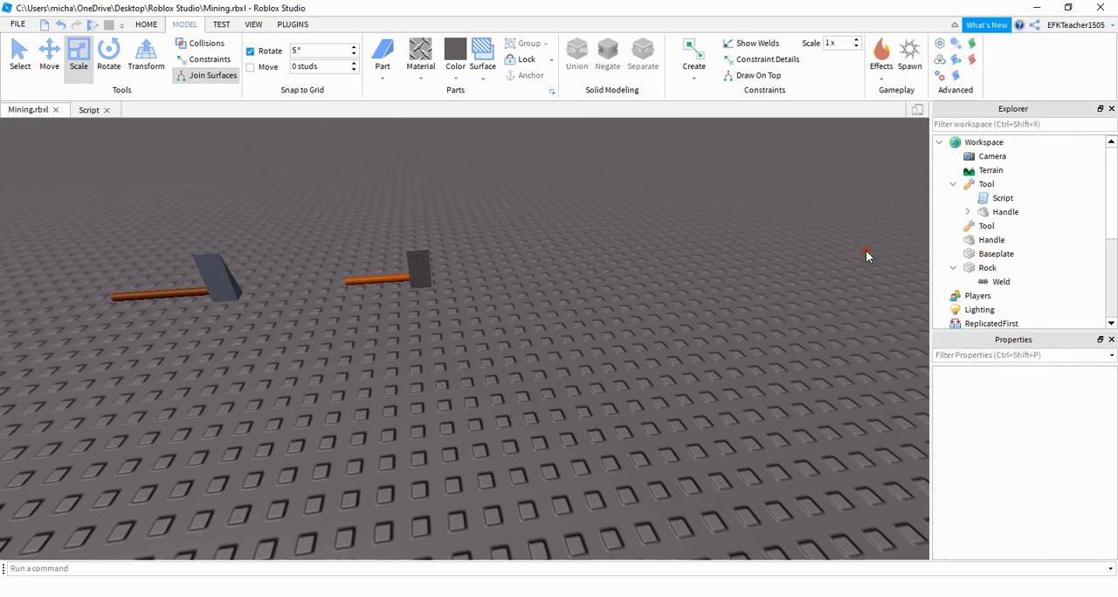
mouse_move(991, 239)
mouse_down()
mouse_move(1004, 248)
mouse_move(985, 225)
mouse_up()
click(986, 226)
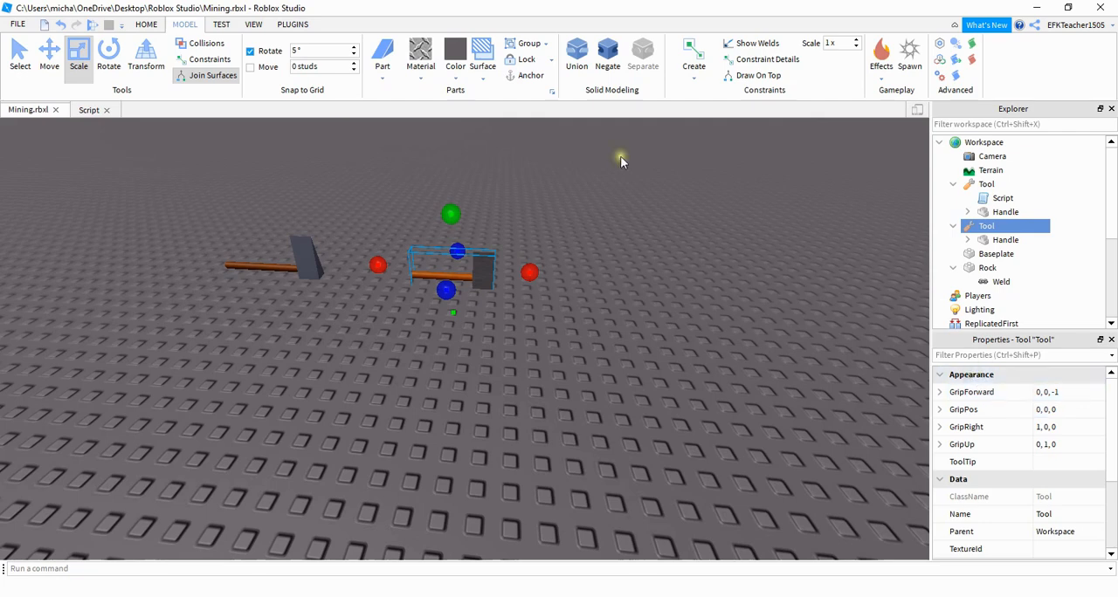
- Play-test the game, pick up the new tool to examine how the character holds it, and stop the test
key(F5)
key(d)
key(w)
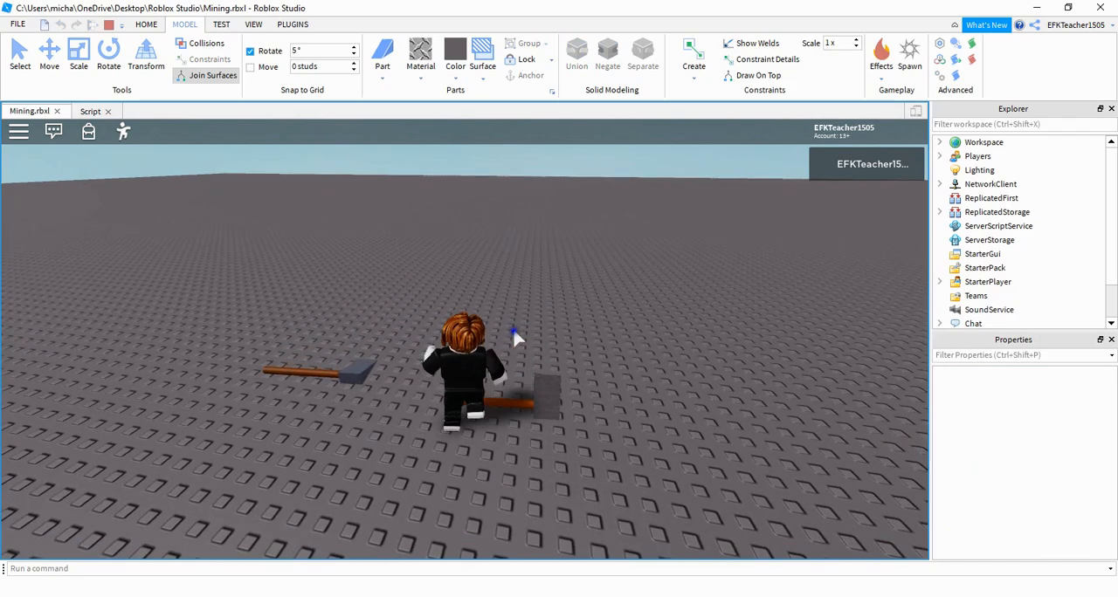
right_drag(514, 332, 515, 339)
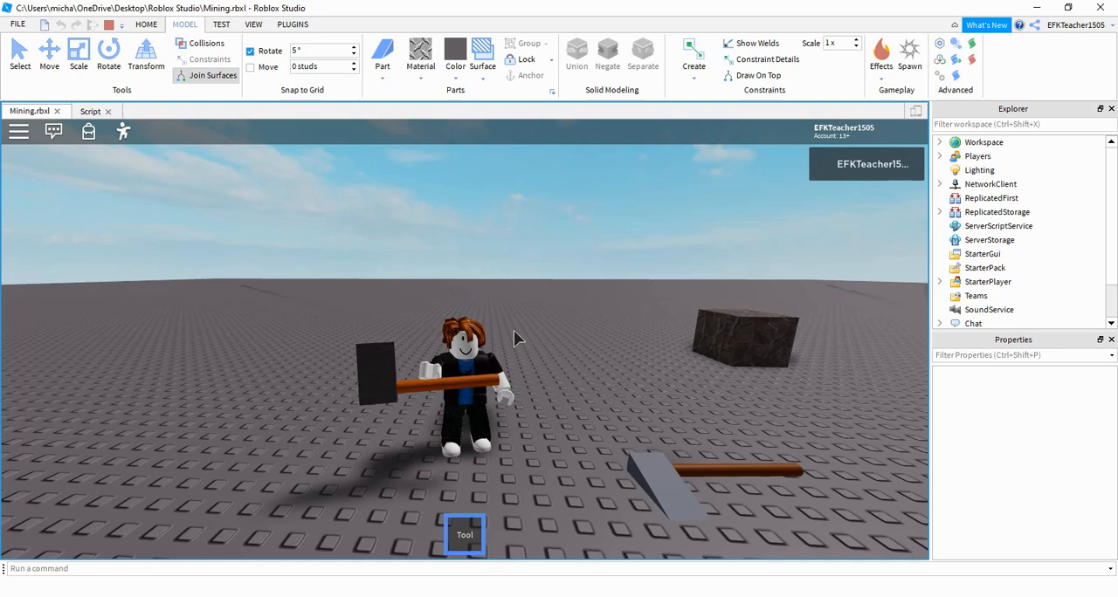
click(109, 24)
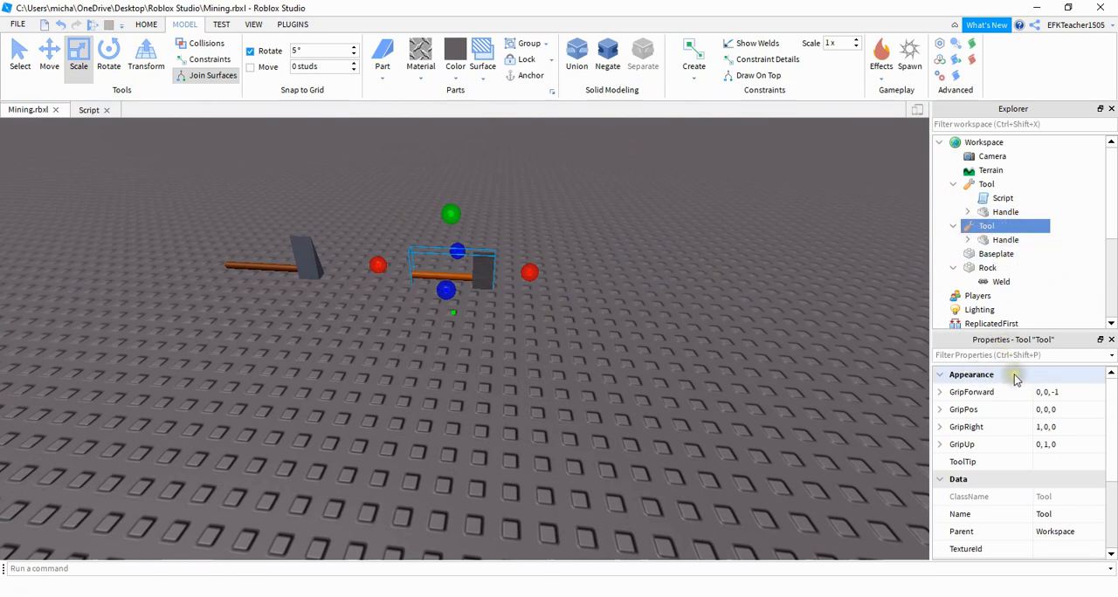
- Set the new Tool's GripForward to 0,1,0, GripRight to 0,0,-1 and GripUp to 1,0,0
click(1057, 392)
double_click(1067, 394)
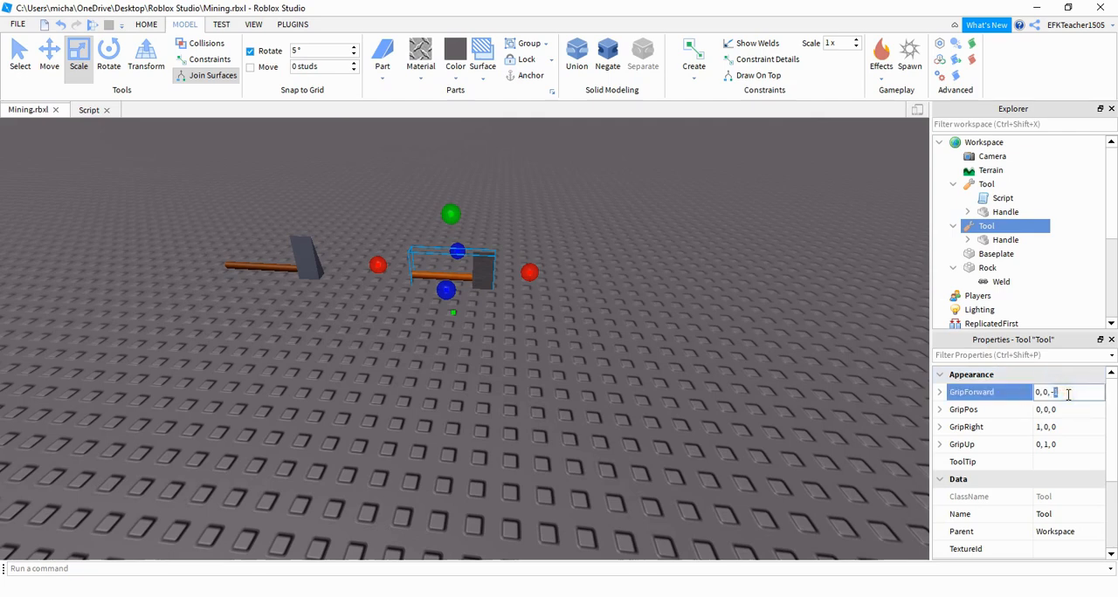
click(1047, 395)
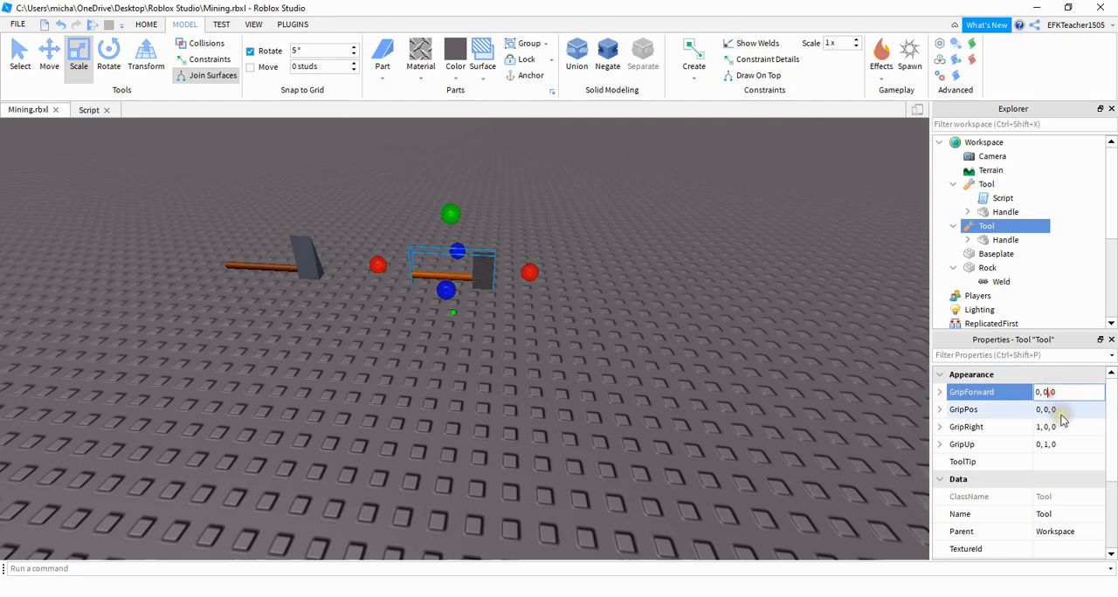
key(Return)
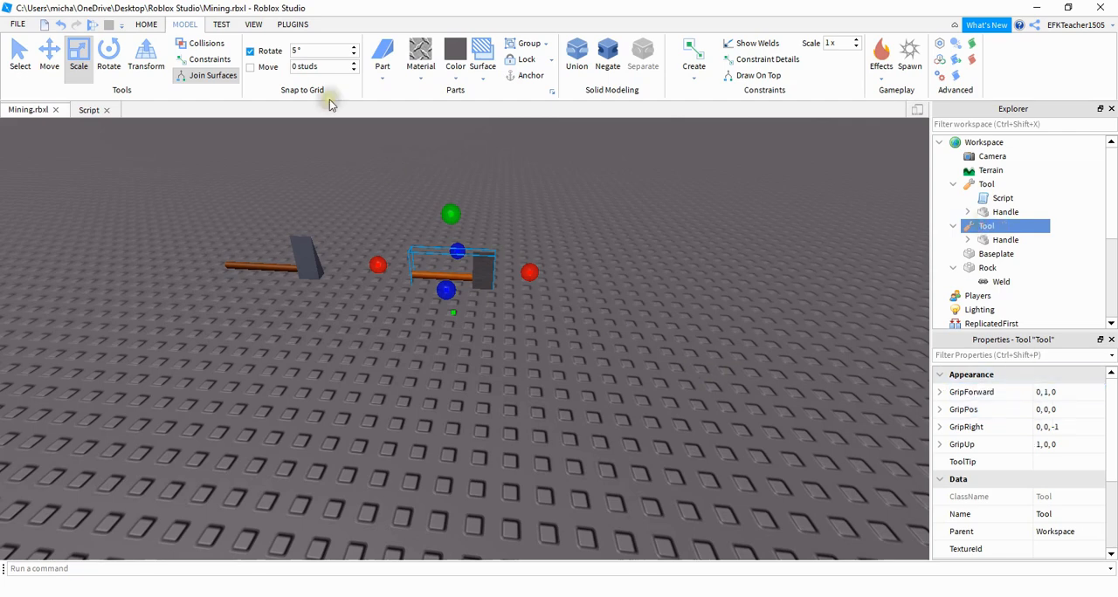
- Play-test again with the new tool in hand and examine its grip orientation from several angles
click(92, 23)
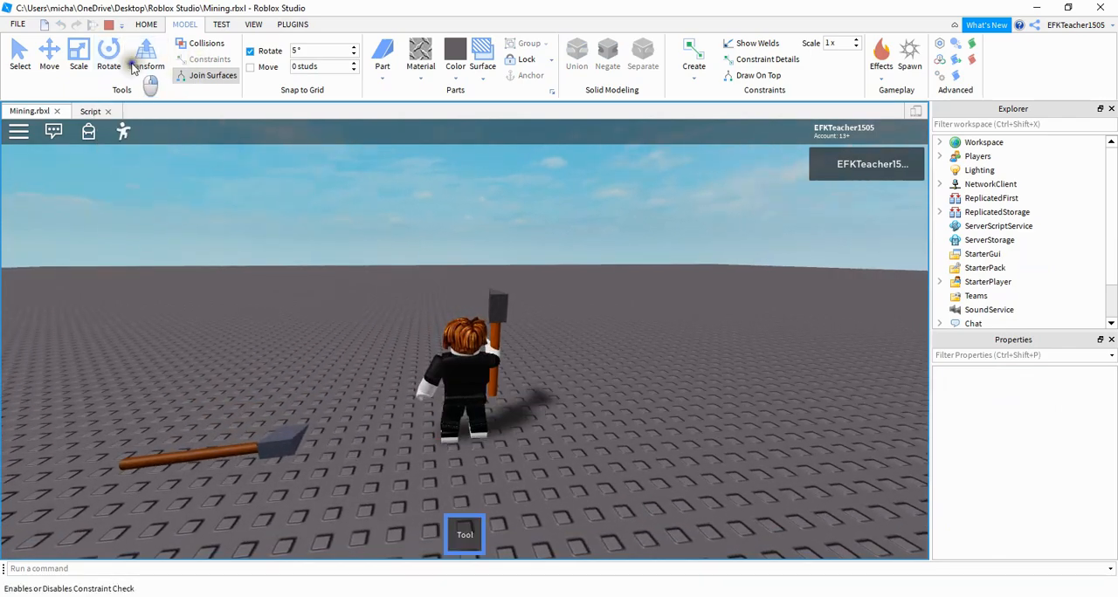
right_drag(467, 301, 492, 303)
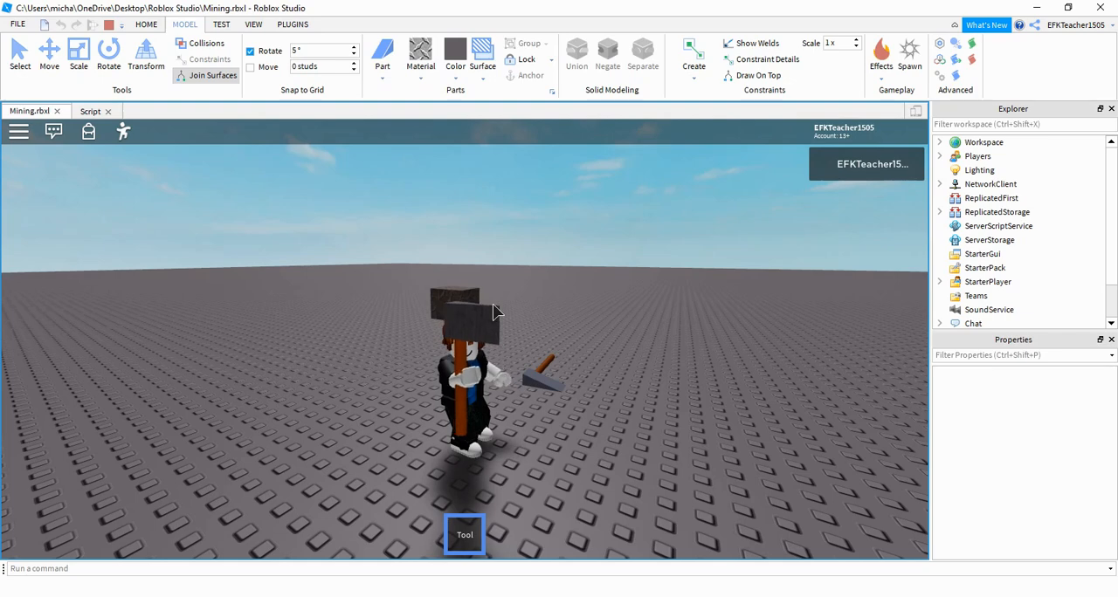
right_drag(662, 489, 661, 485)
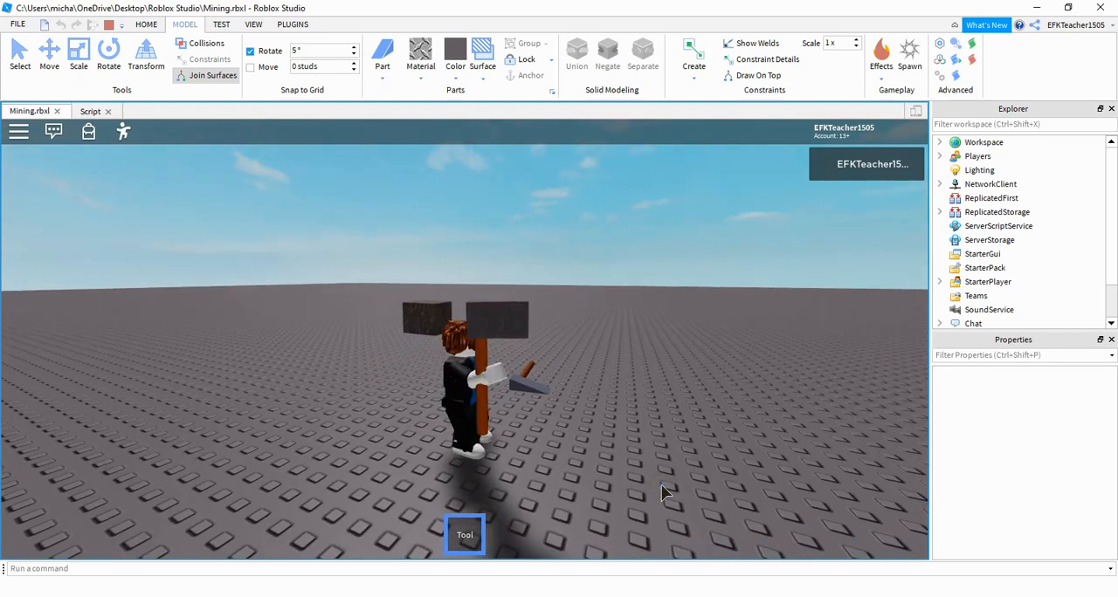
click(661, 492)
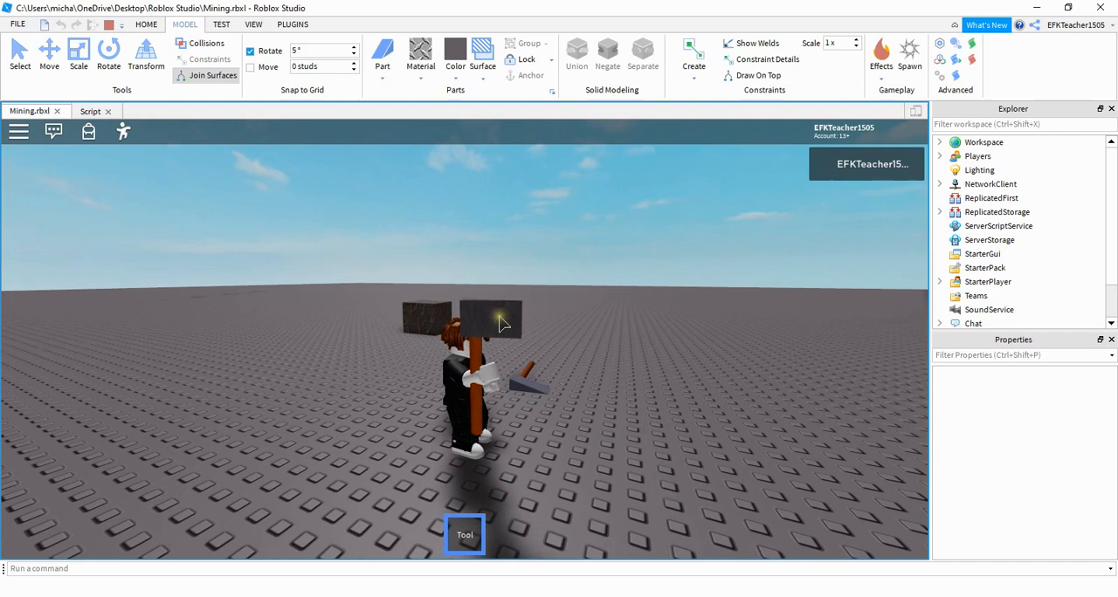
- Stop the test, set the new Tool's GripPos to -3,0,0 and play-test it to examine how the character holds it
click(111, 26)
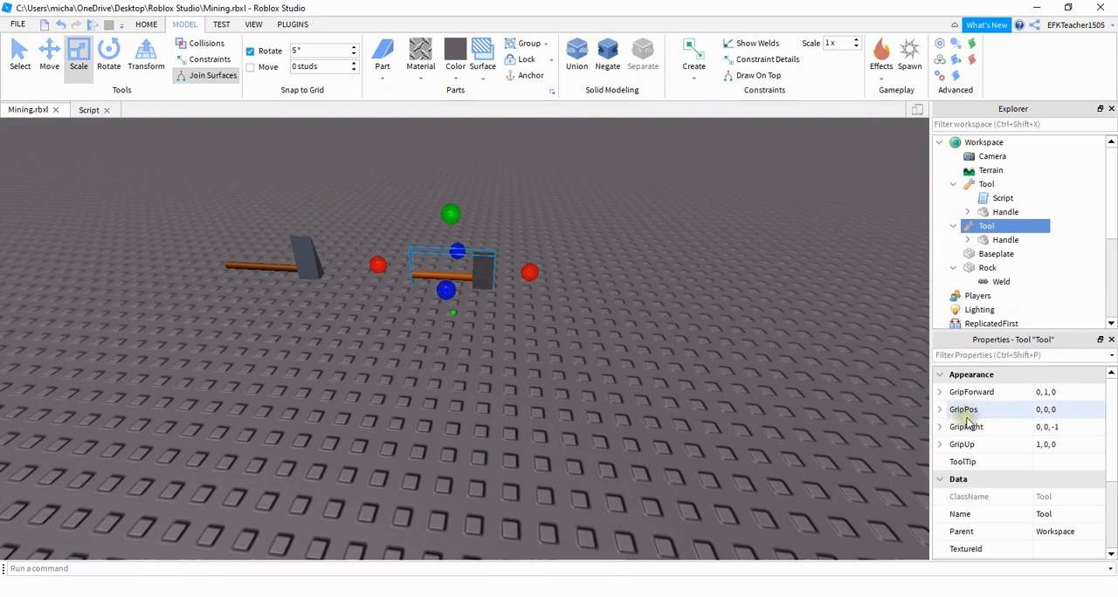
click(1042, 410)
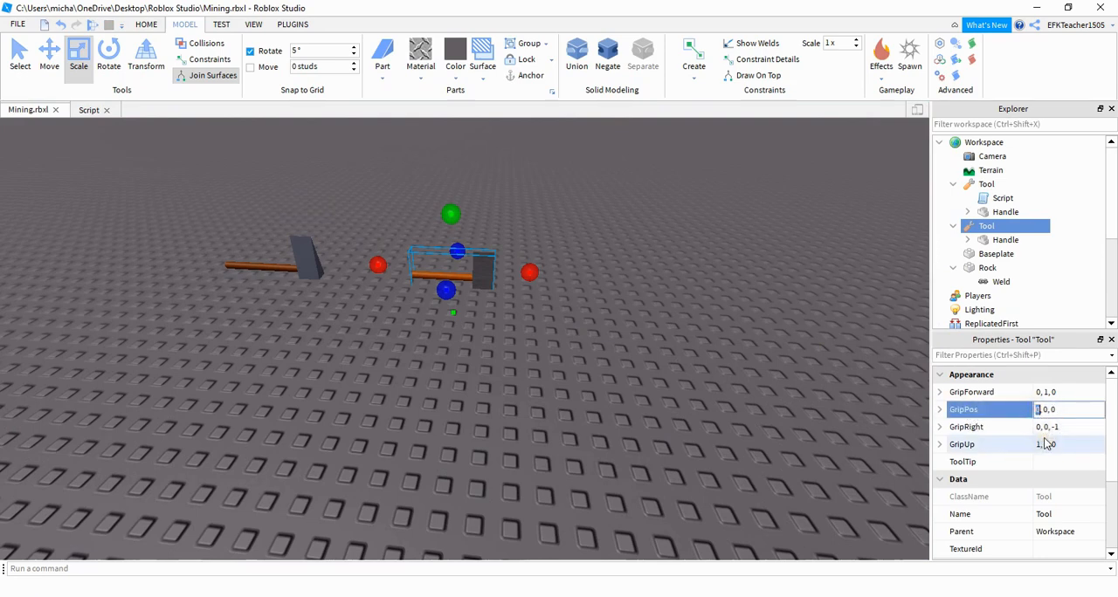
key(F5)
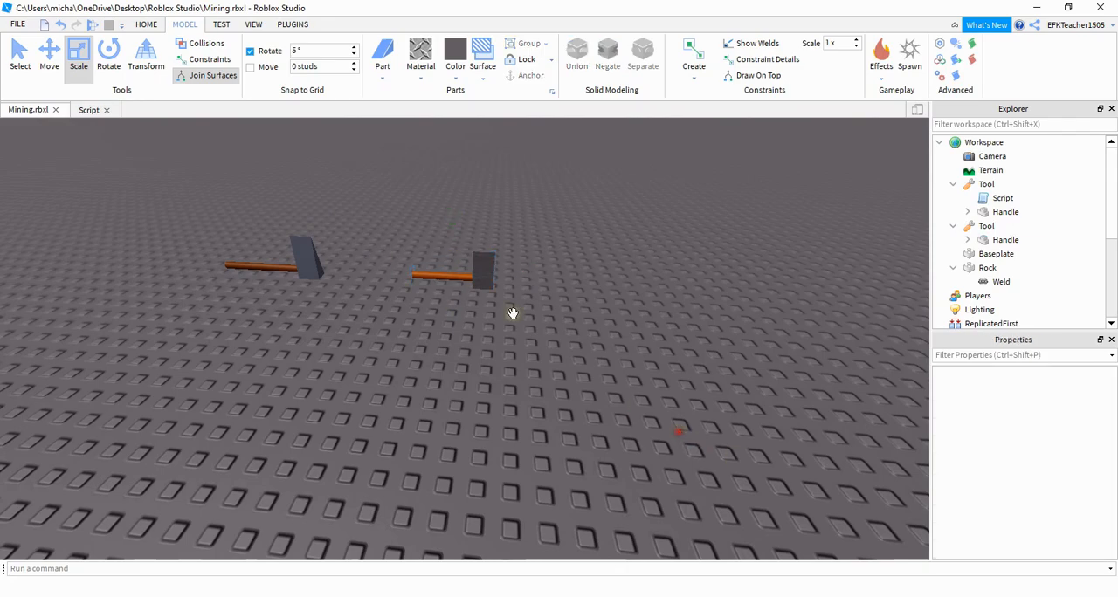
key(w)
right_drag(575, 316, 524, 343)
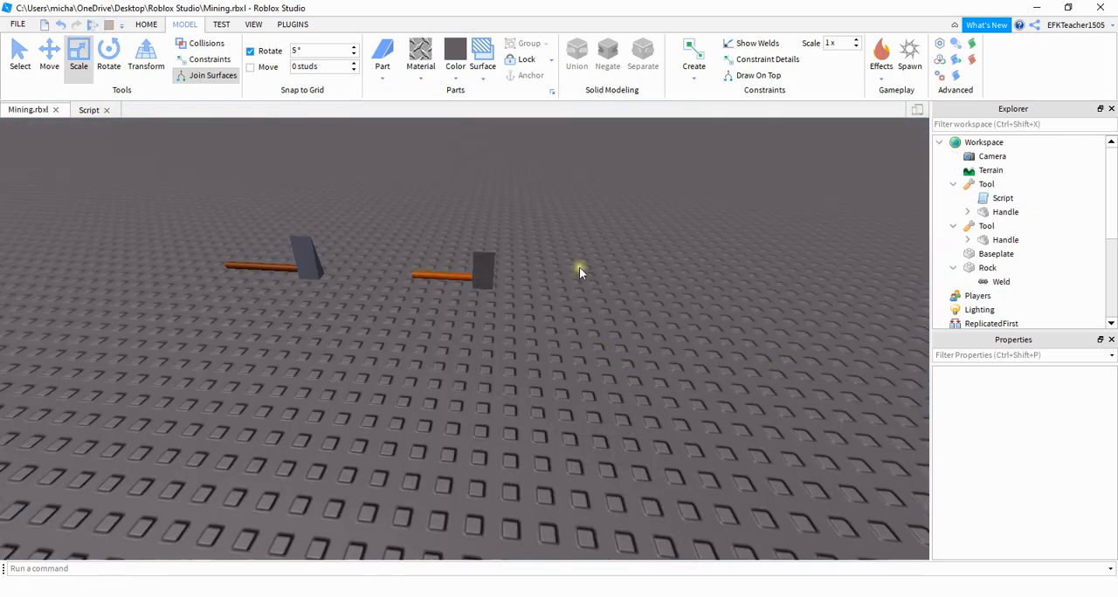
- Set the new Tool's GripPos to -2,0,0
click(460, 277)
click(987, 227)
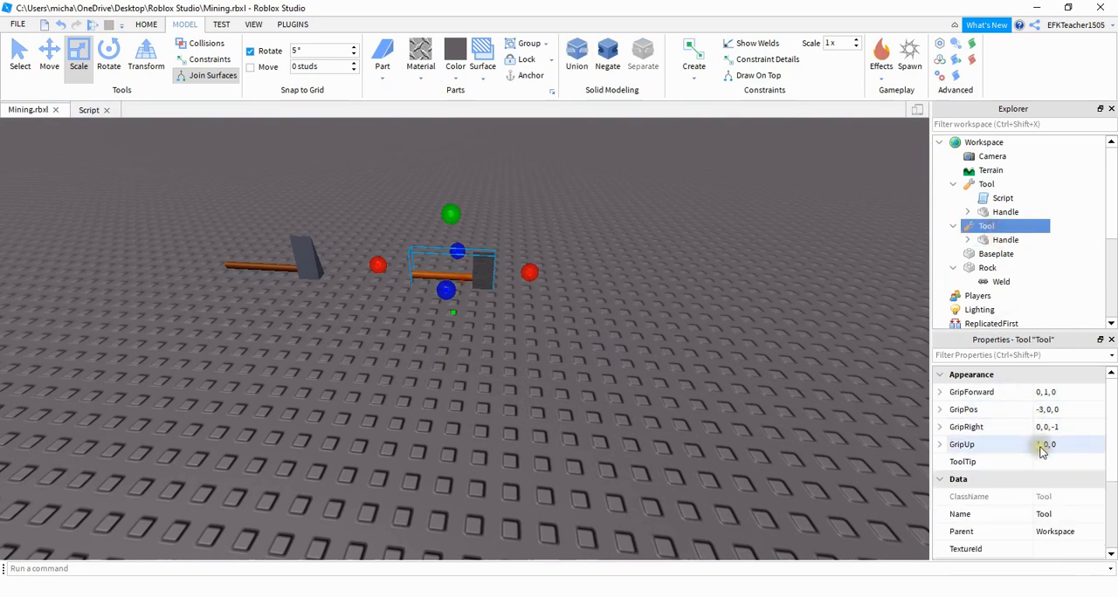
click(1039, 412)
click(1040, 410)
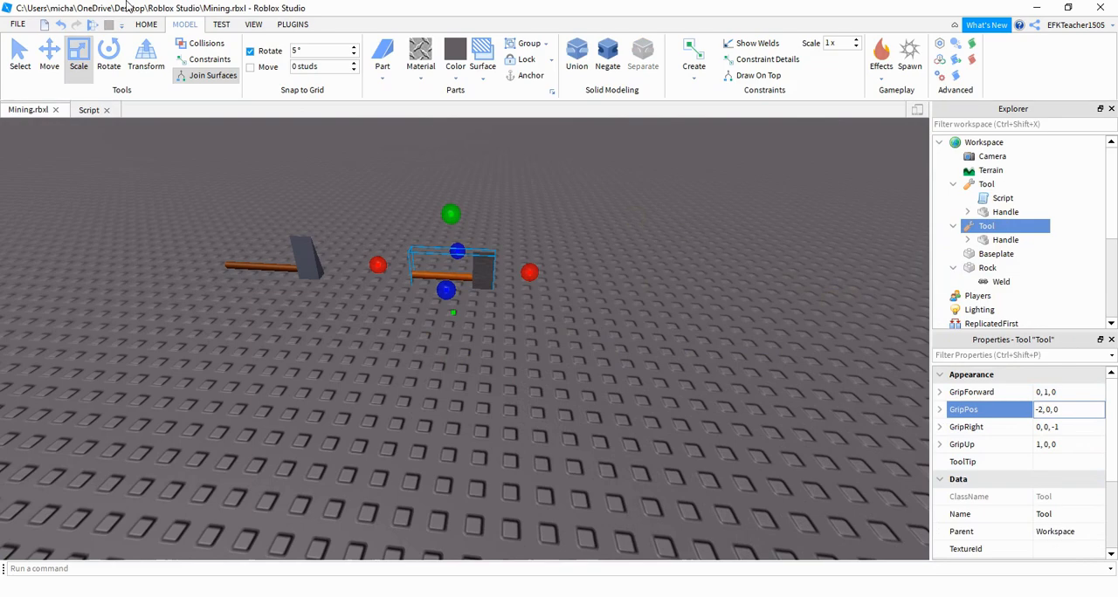
- Play-test the game, pick up the new tool and examine where the hand grips the handle
click(91, 23)
key(w)
key(d)
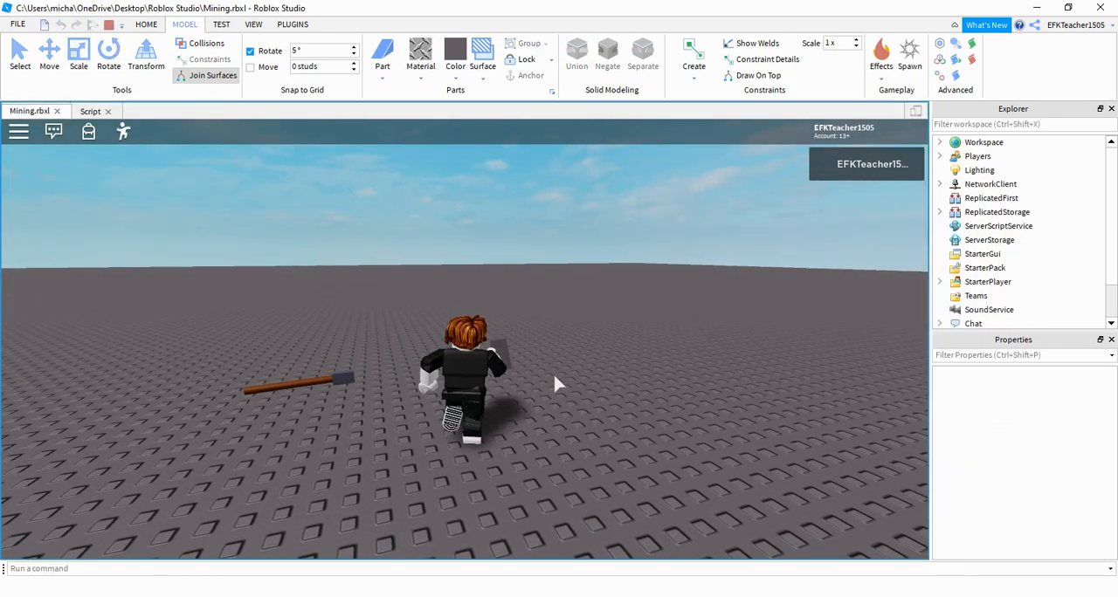
key(s)
right_drag(554, 377, 554, 378)
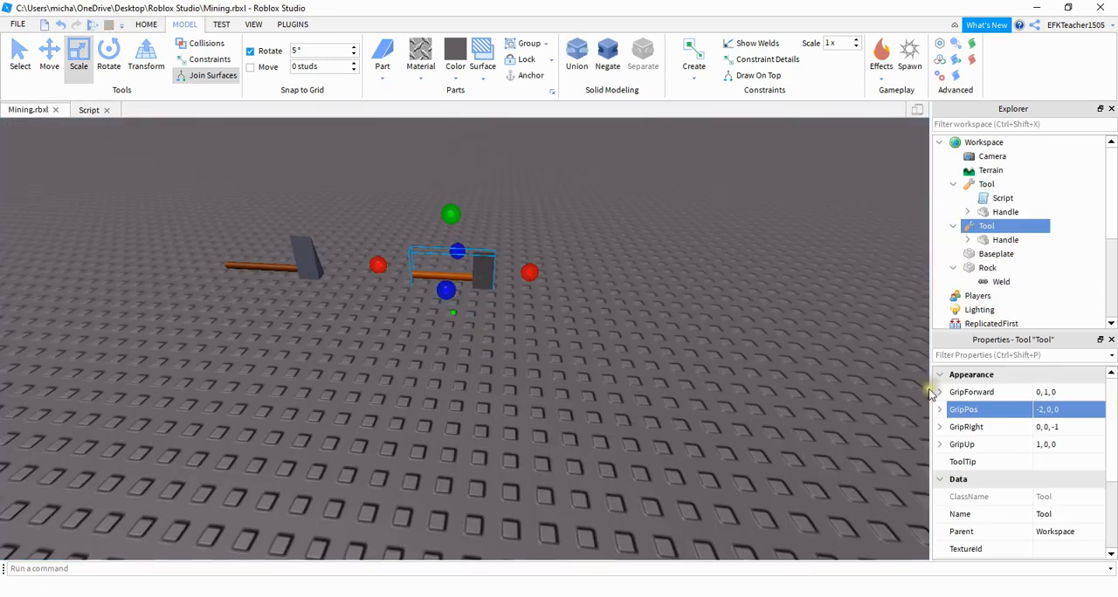
- Set the new Tool's GripPos to -2,0,1, play-test the grip with the tool in hand and stop the test
click(965, 408)
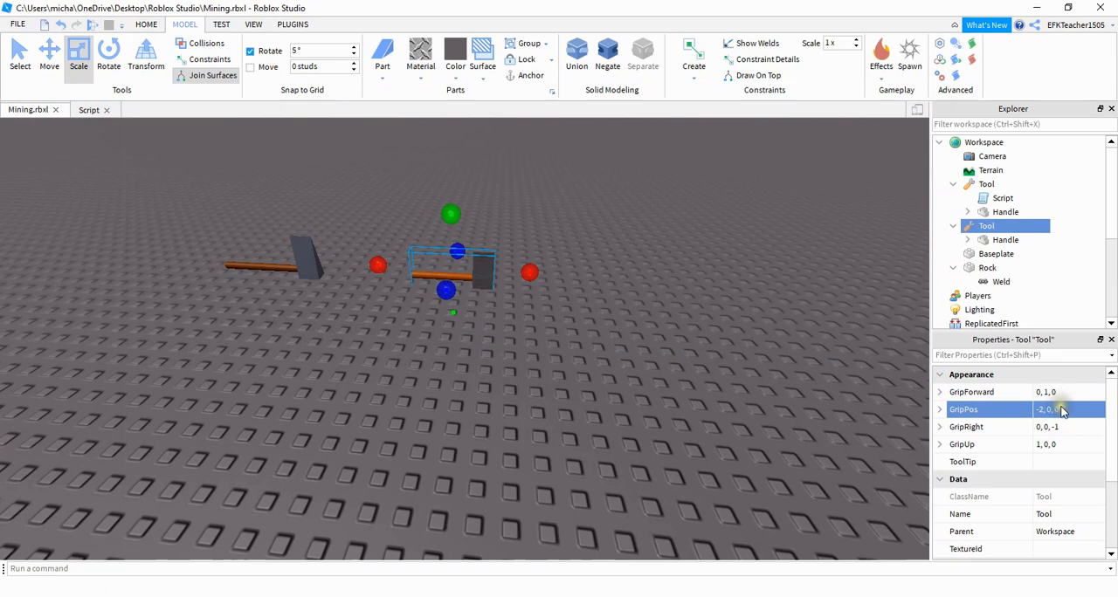
click(1062, 410)
double_click(1063, 410)
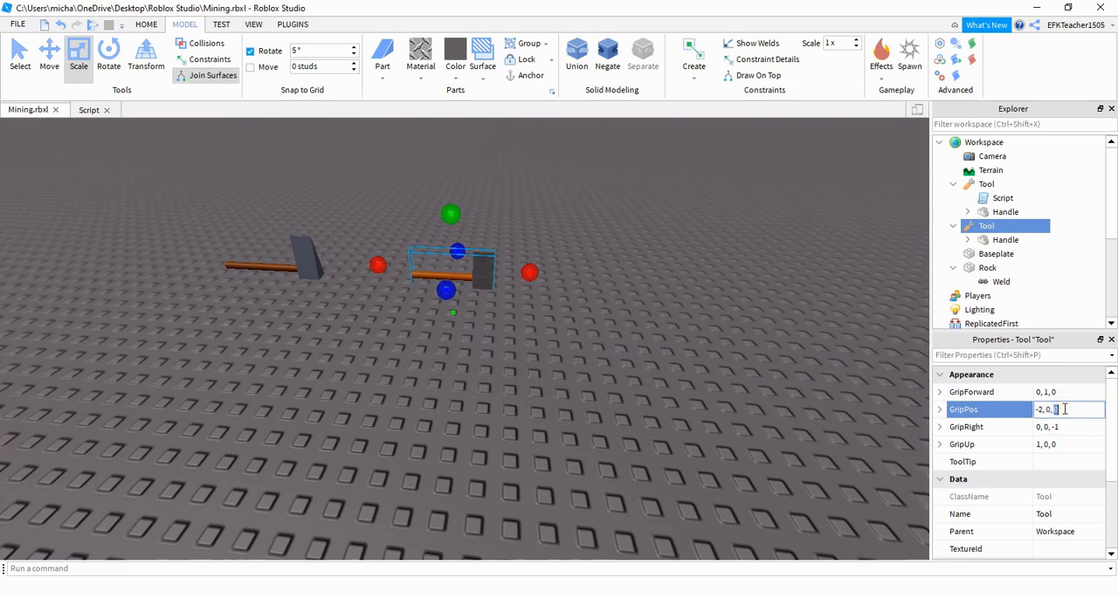
key(w)
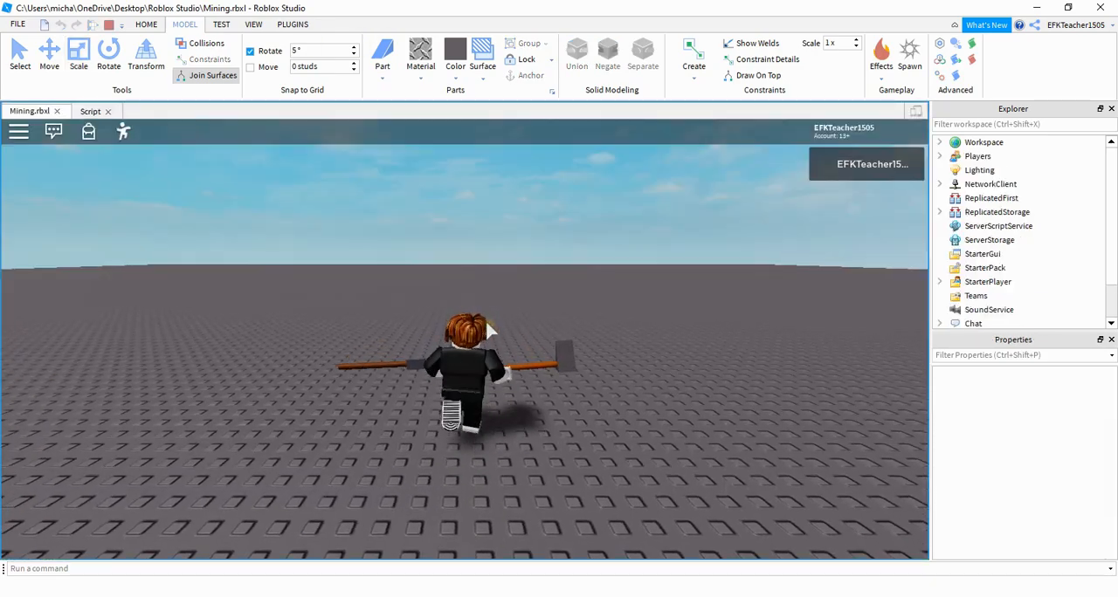
key(d)
right_drag(486, 323, 486, 324)
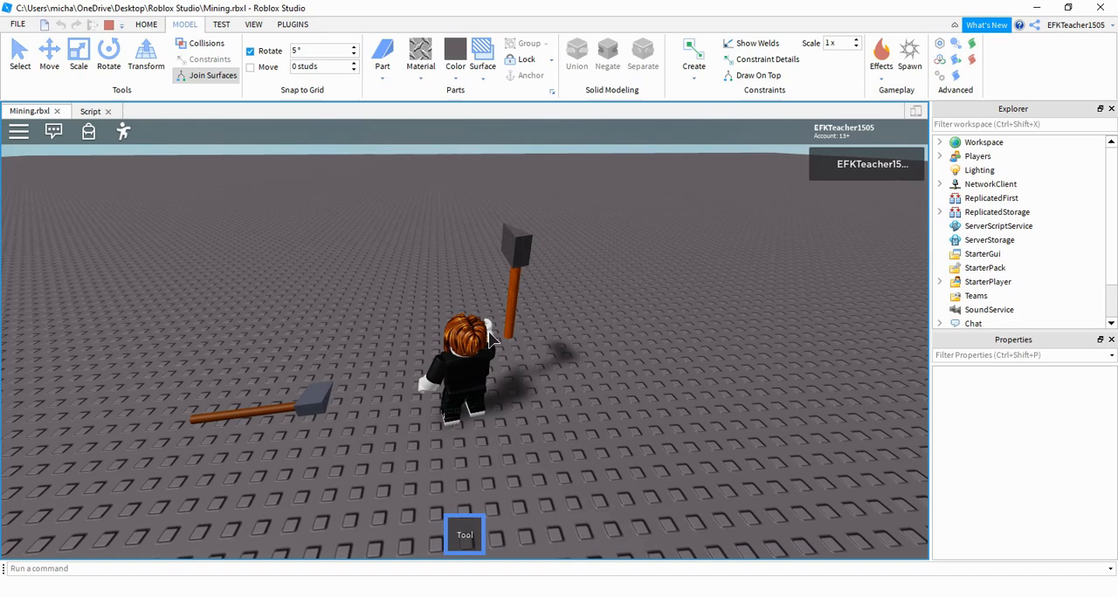
click(130, 20)
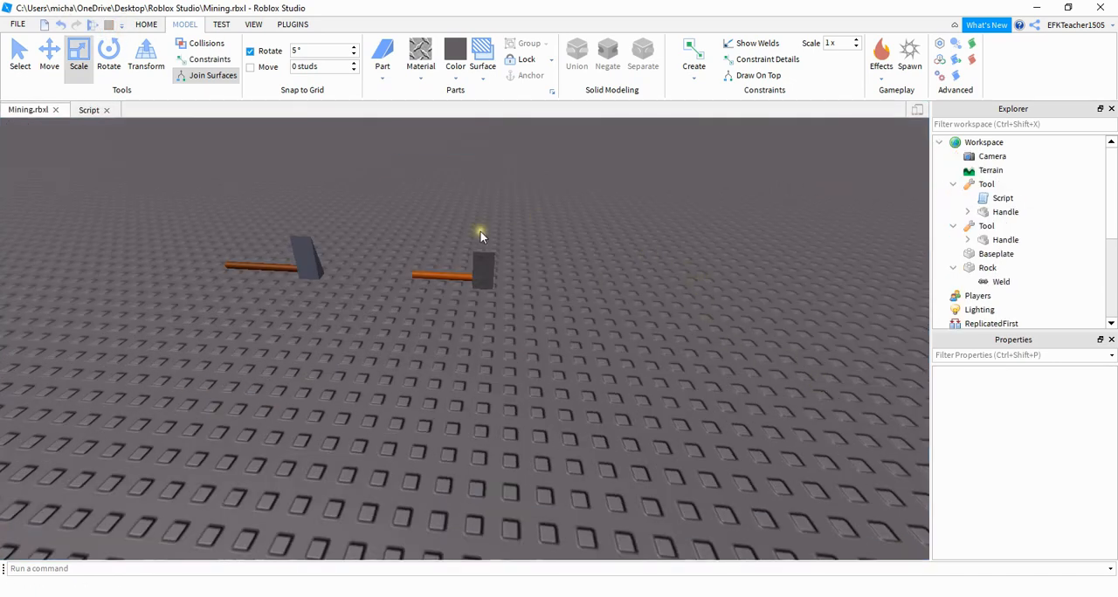
- Set the Z value of the new Tool's GripPos back to 0 and edit its Y value
click(456, 276)
click(986, 226)
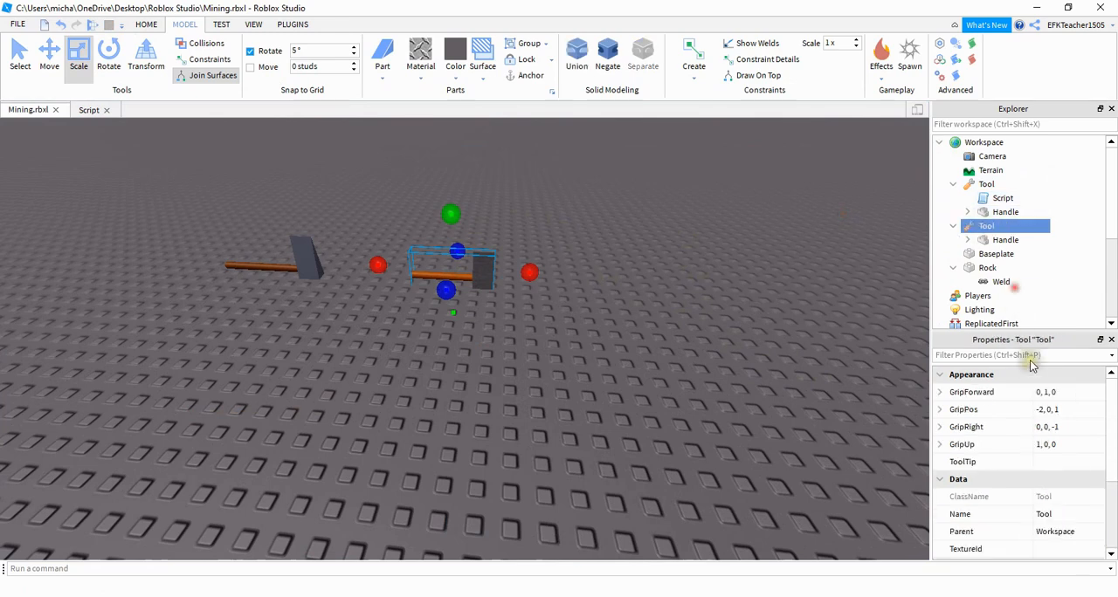
click(1065, 409)
click(1065, 409)
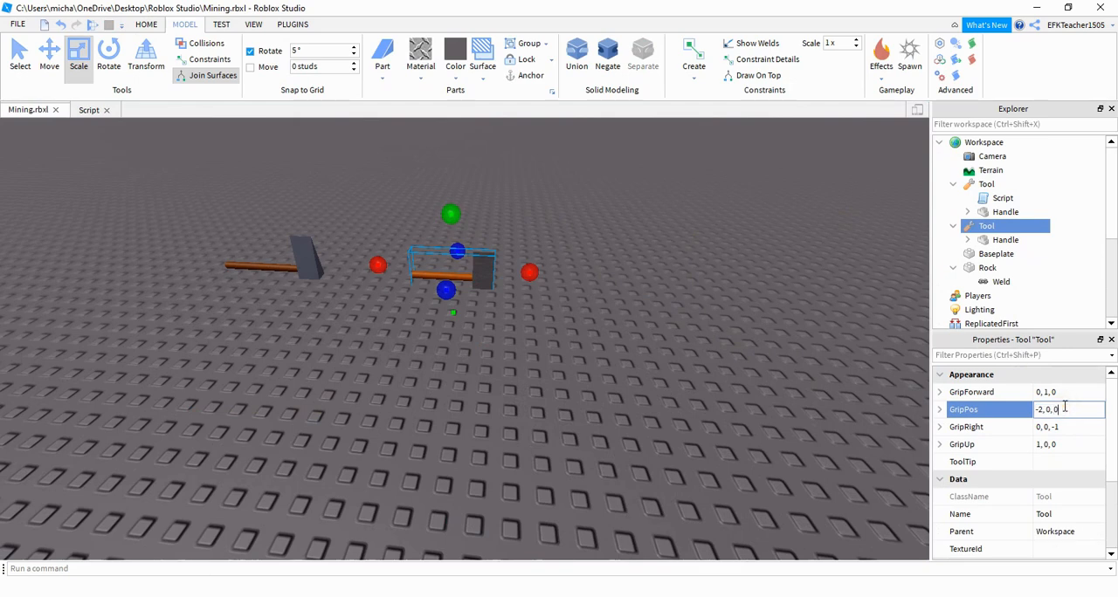
click(1051, 410)
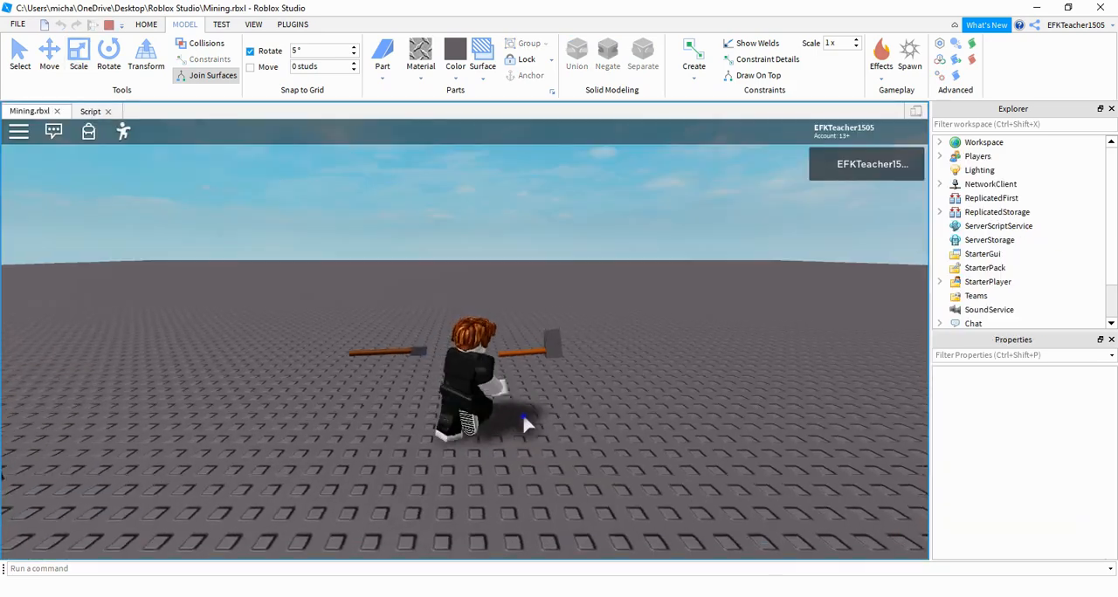
- Play-test with the new tool in hand and examine the handle's position relative to the hand from several angles
click(524, 419)
right_drag(524, 419, 524, 417)
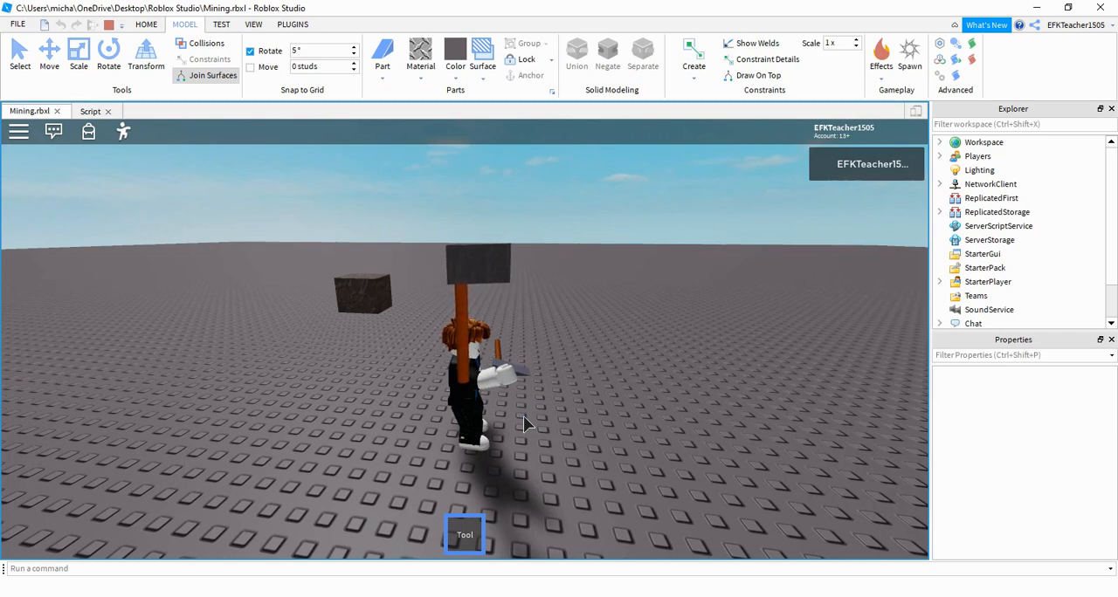
right_drag(523, 418, 524, 417)
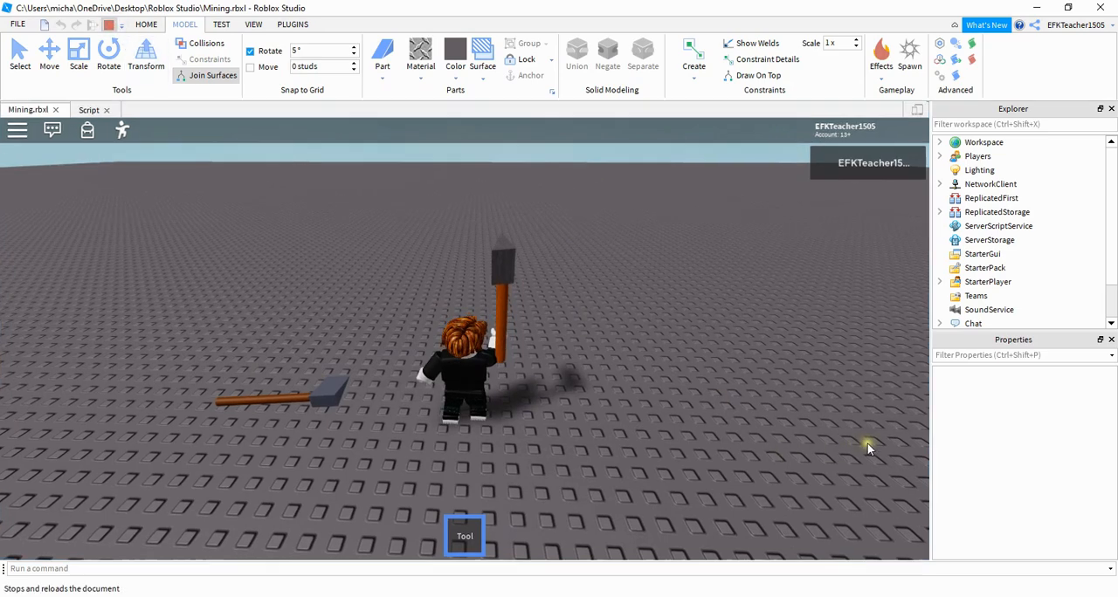
- Change the Y value of the new Tool's GripPos to a negative number, play-test the hold and stop the test
click(1047, 410)
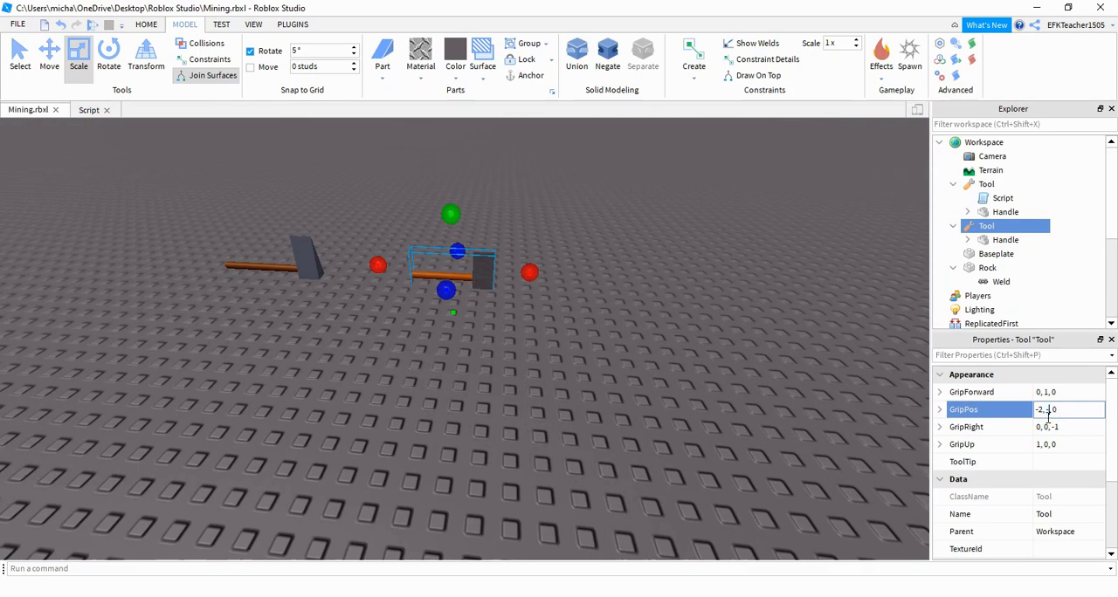
key(F5)
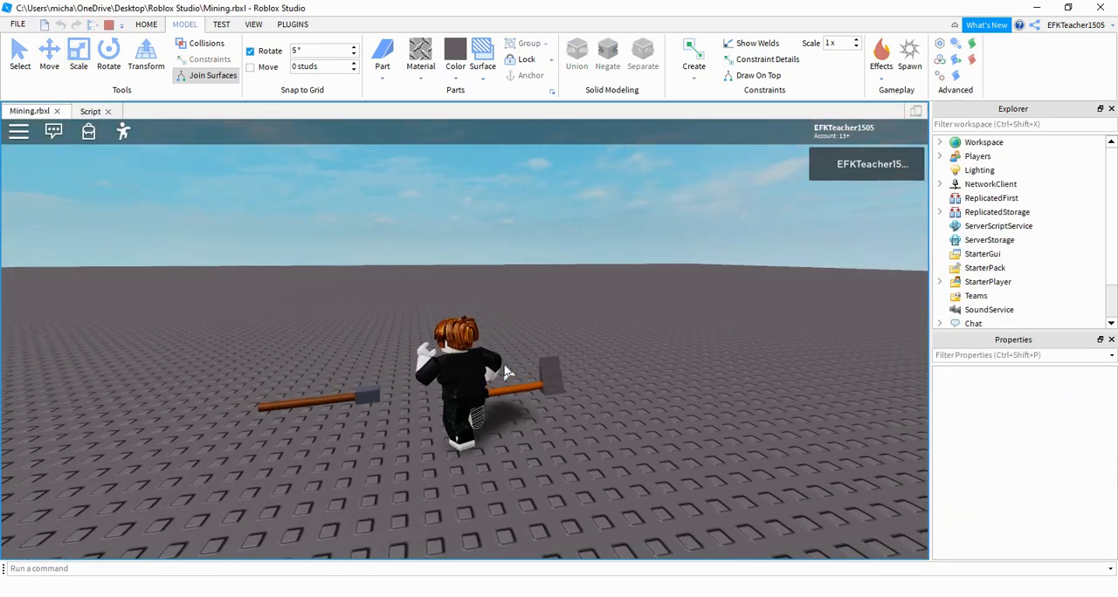
right_drag(504, 366, 504, 366)
click(561, 406)
right_drag(564, 410, 566, 414)
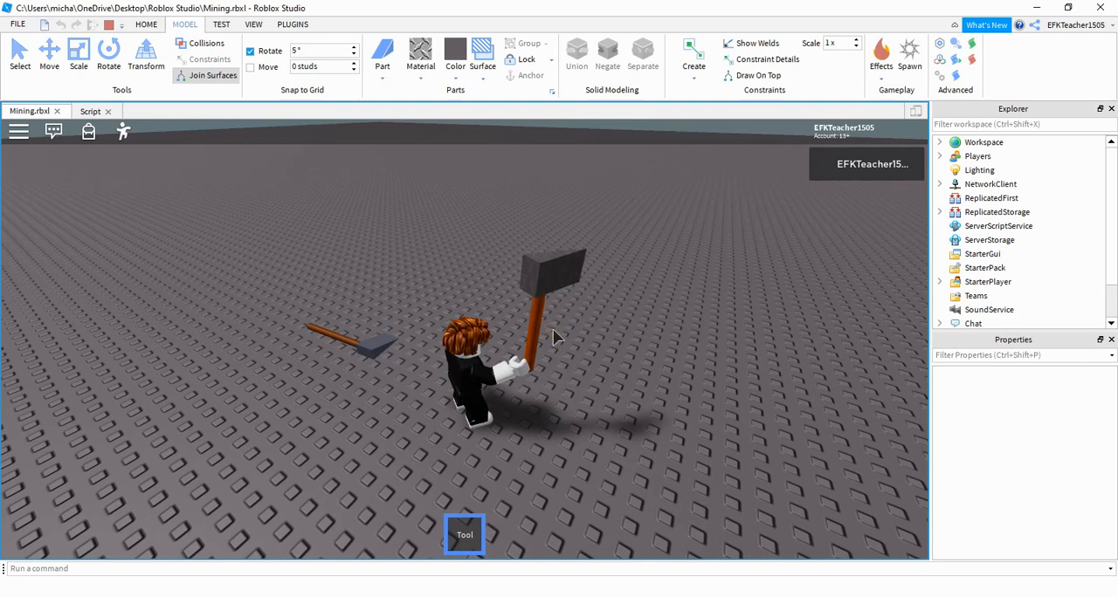
click(110, 25)
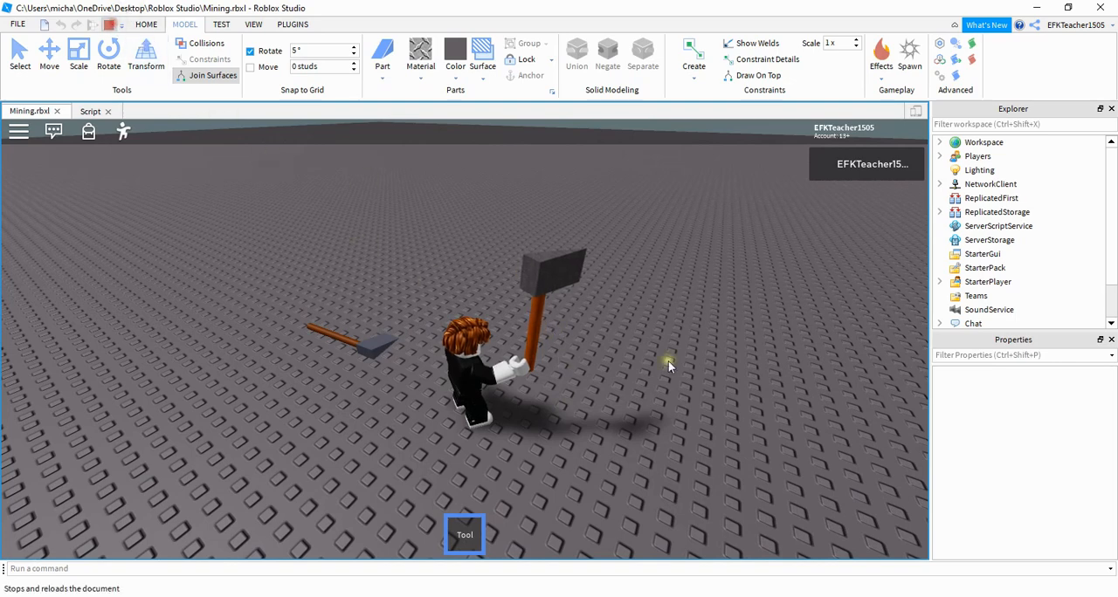
- Set the new Tool's GripPos to -2,-0.5,0, play-test the hold from several angles and stop the test
double_click(1052, 408)
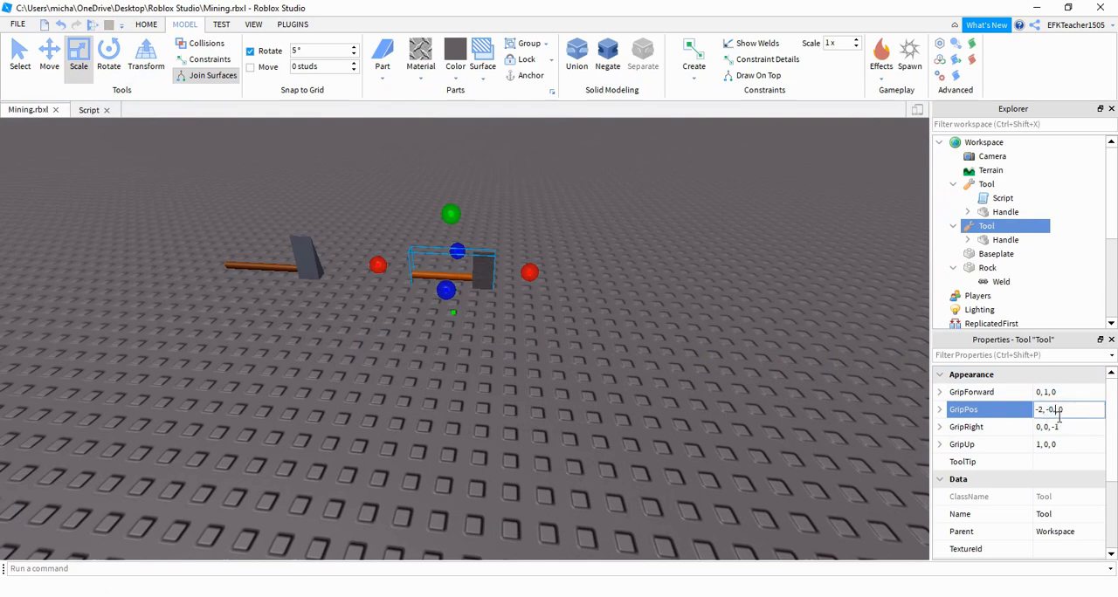
click(763, 425)
key(F5)
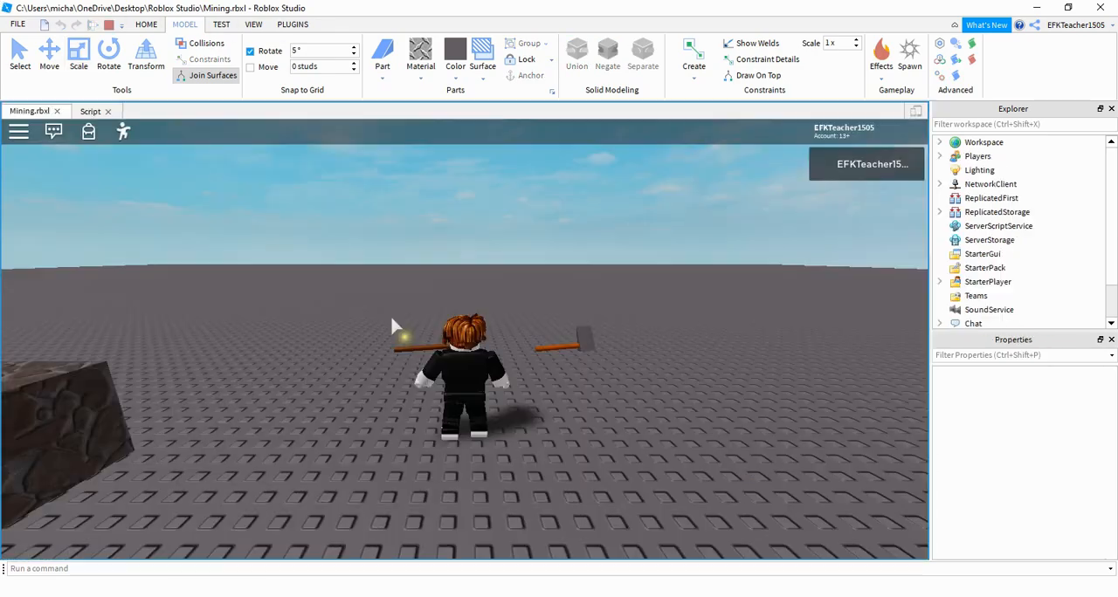
key(w)
right_drag(426, 368, 425, 369)
right_drag(540, 370, 540, 370)
key(shift+F5)
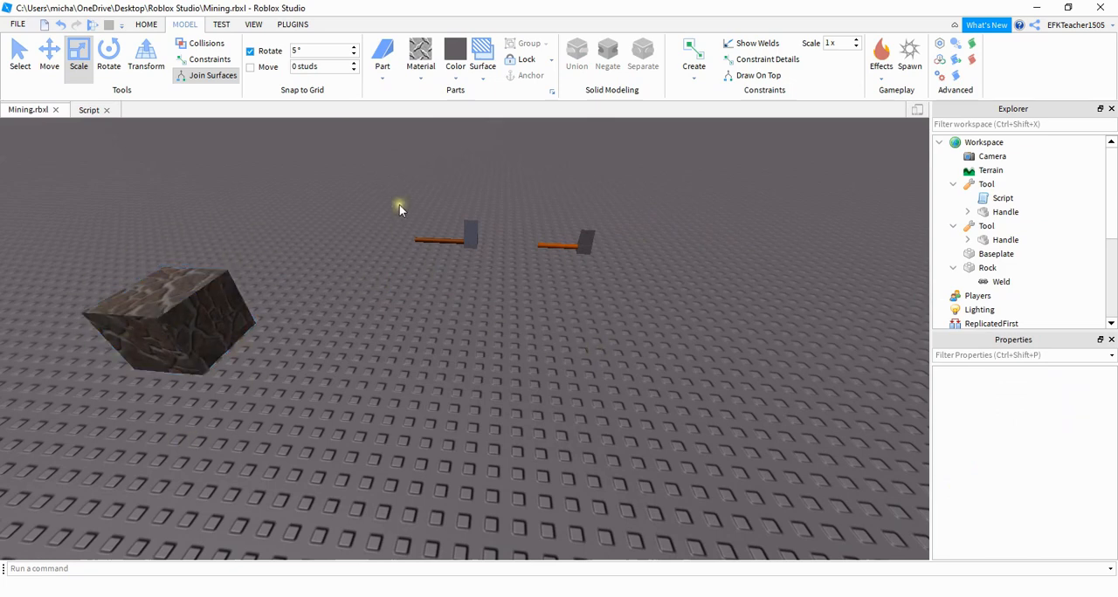
click(382, 78)
click(402, 92)
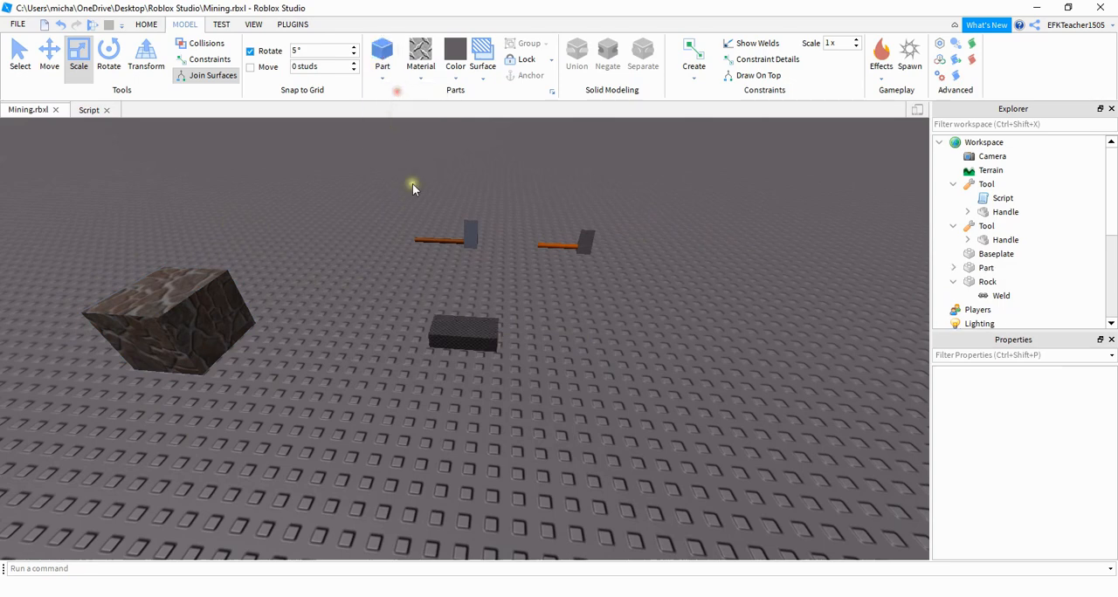
click(459, 333)
key(Delete)
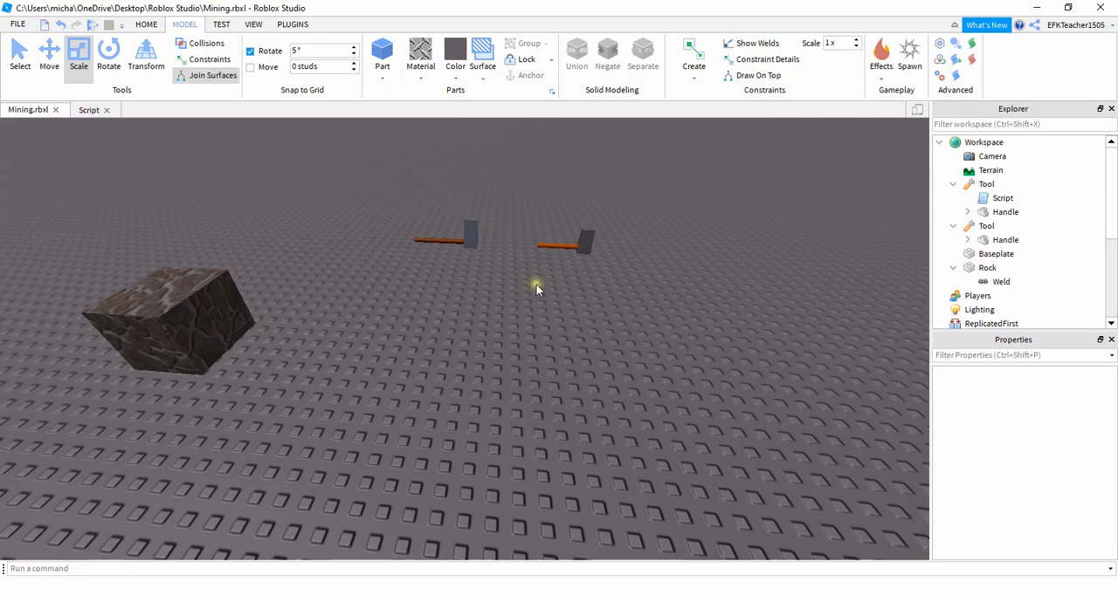
- Add a Script to the new Tool with onTouch and slash functions connected to the Handle's Touched and the tool's Activated events
click(564, 244)
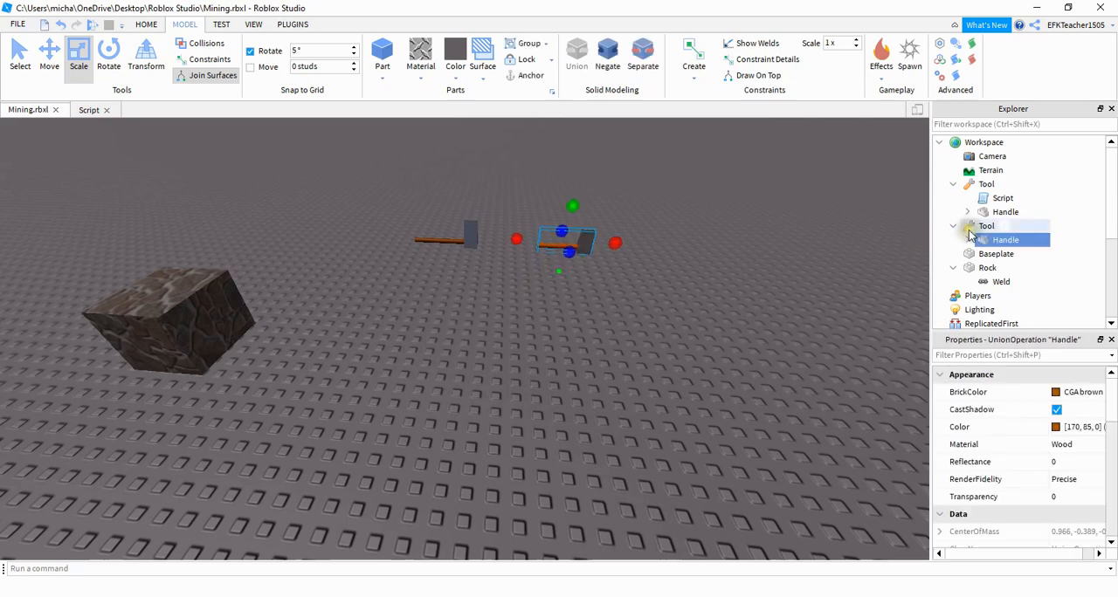
click(1004, 227)
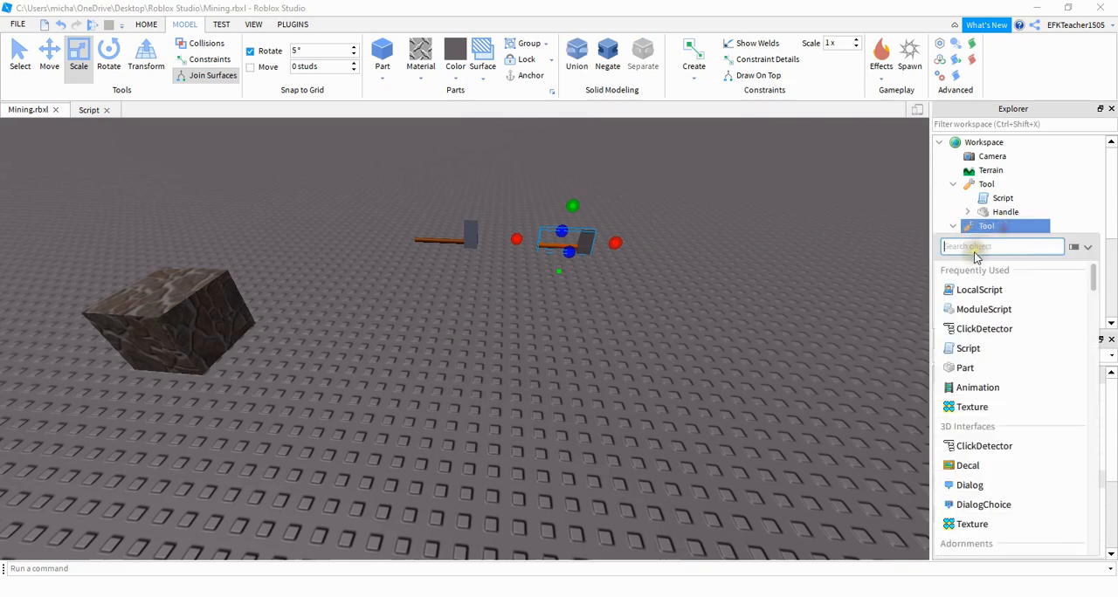
click(968, 348)
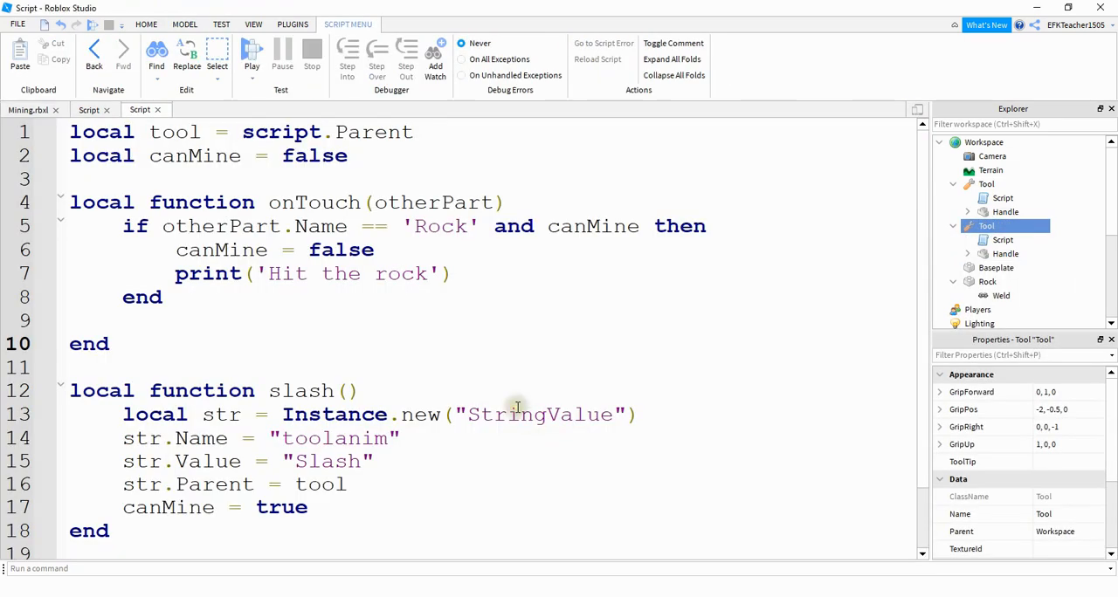
- Review the new script's tool and canMine variables, its slash function and the Activated connection
drag(428, 133, 74, 131)
click(188, 179)
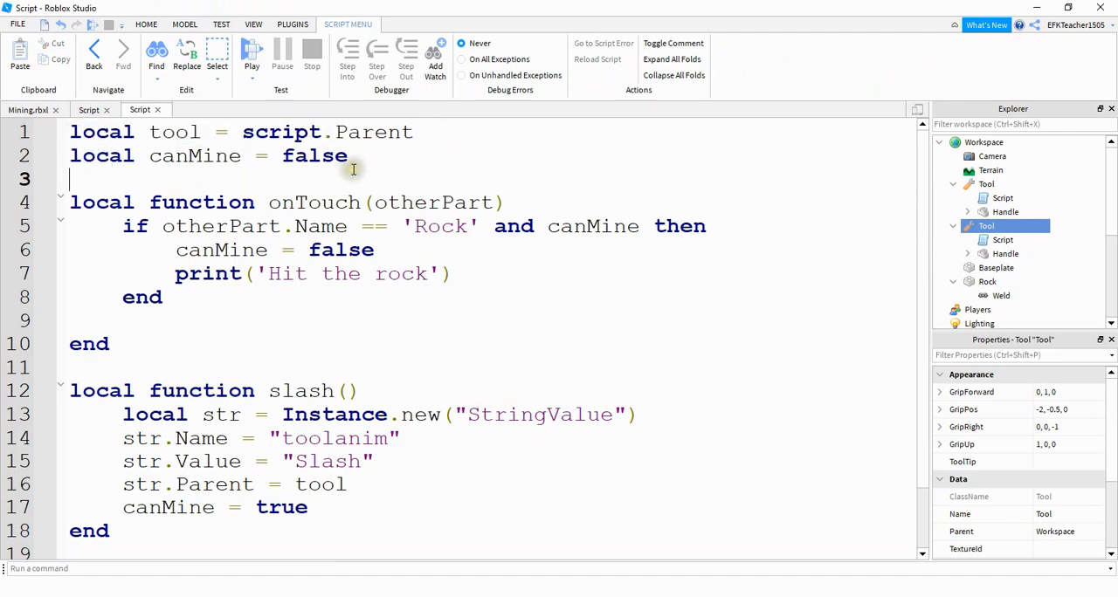
drag(367, 166, 110, 159)
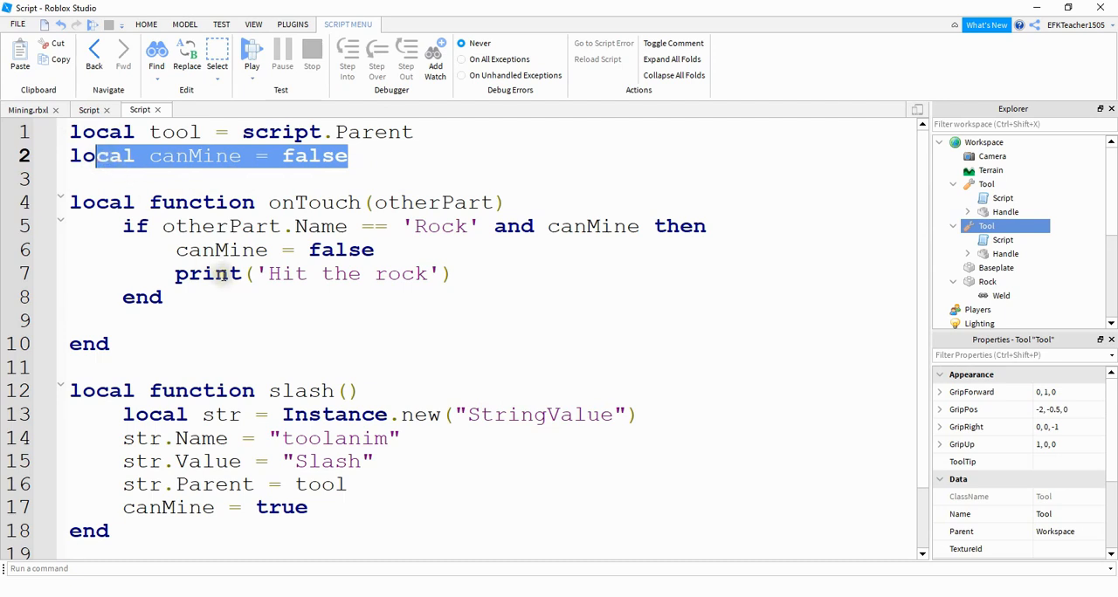
click(450, 404)
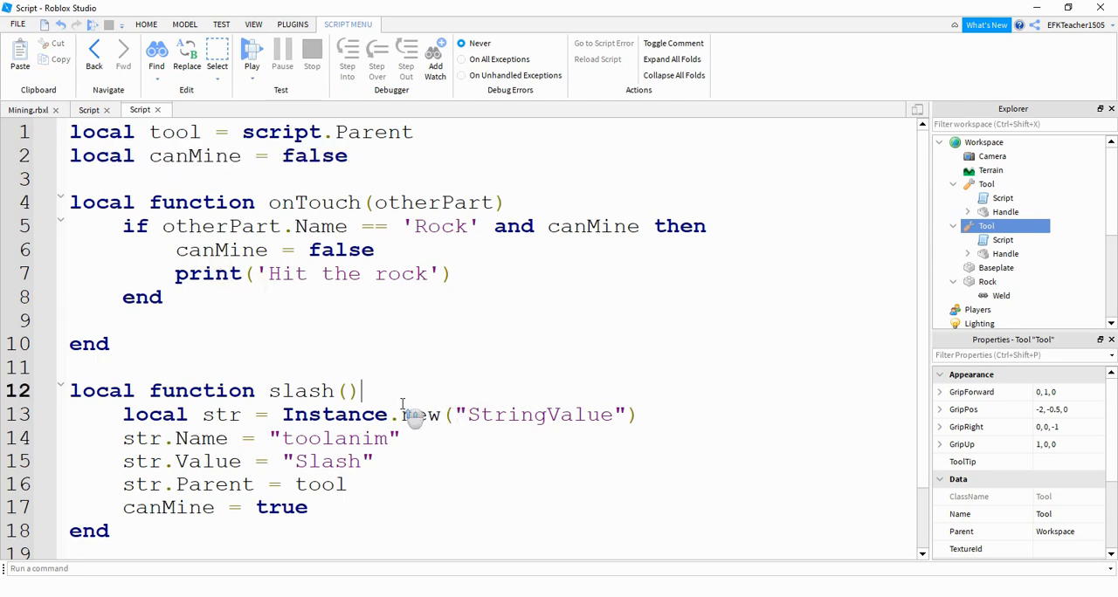
scroll(406, 410, down, 1)
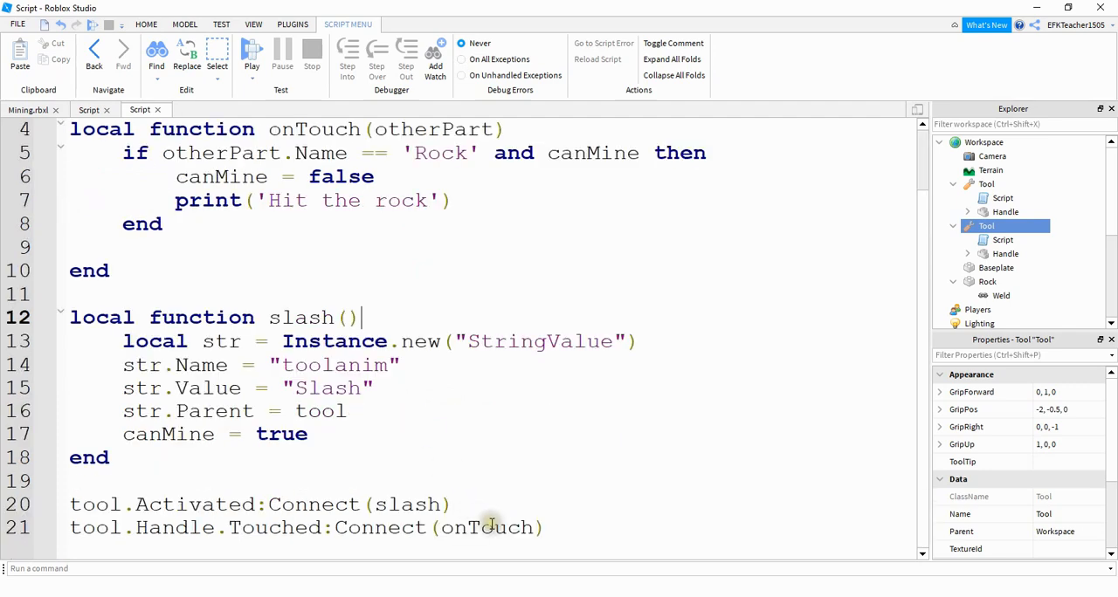
drag(463, 503, 68, 504)
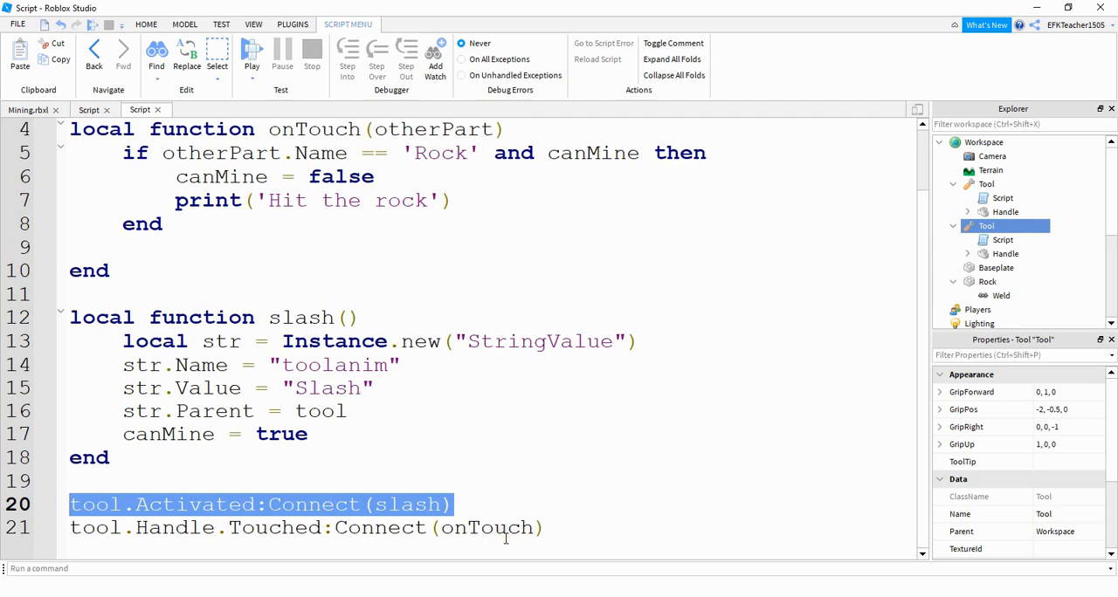
- Review how slash sets canMine and how onTouch checks the touched part's name and canMine, comparing it with the Rock part in the scene
click(402, 430)
drag(365, 318, 270, 318)
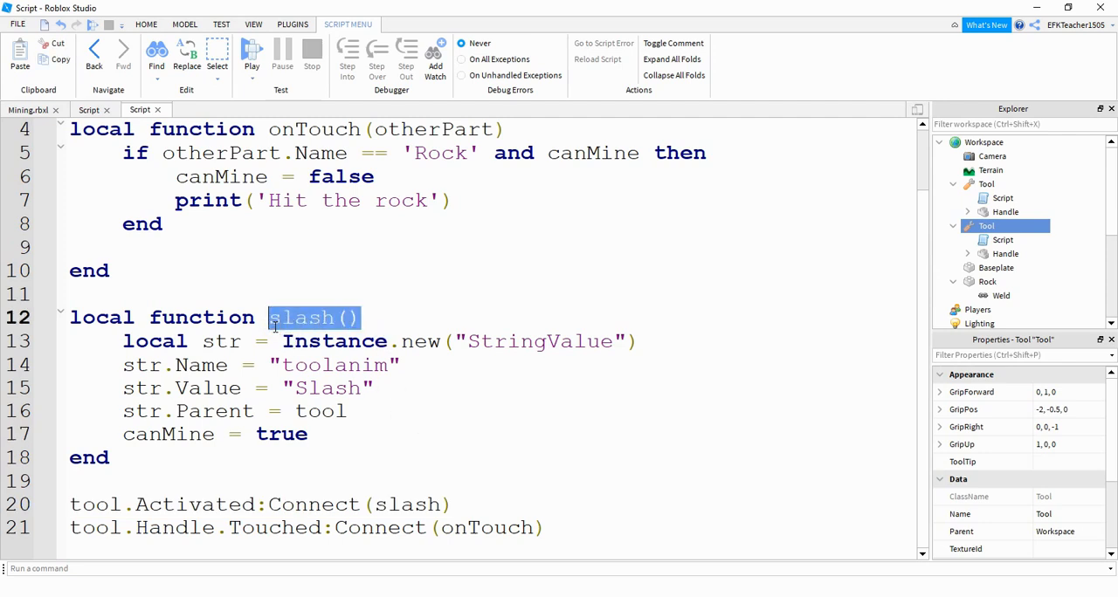
drag(122, 434, 258, 435)
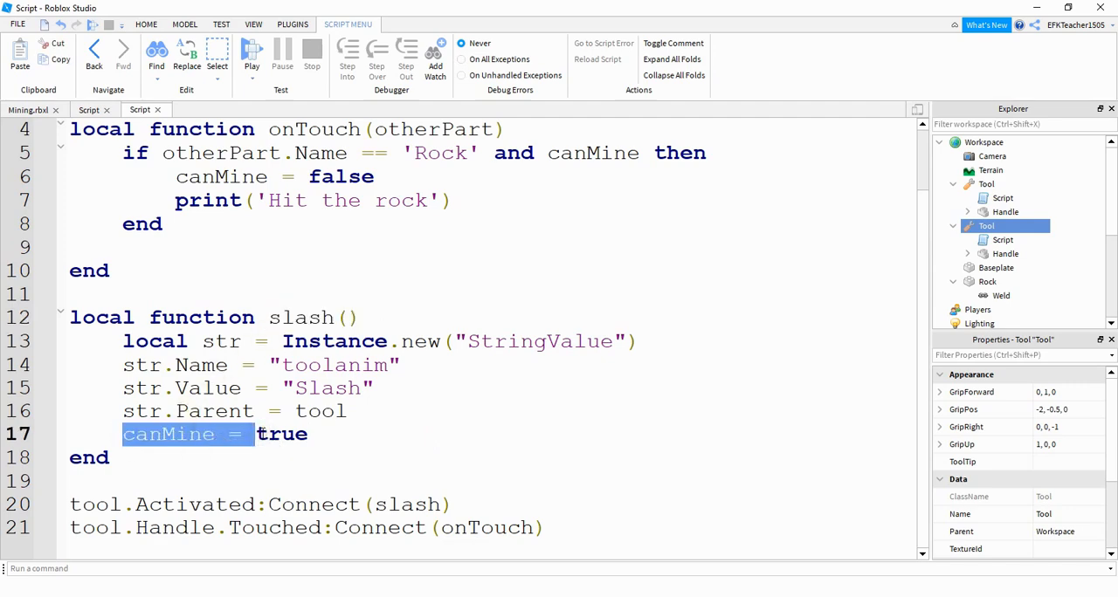
scroll(252, 374, up, 1)
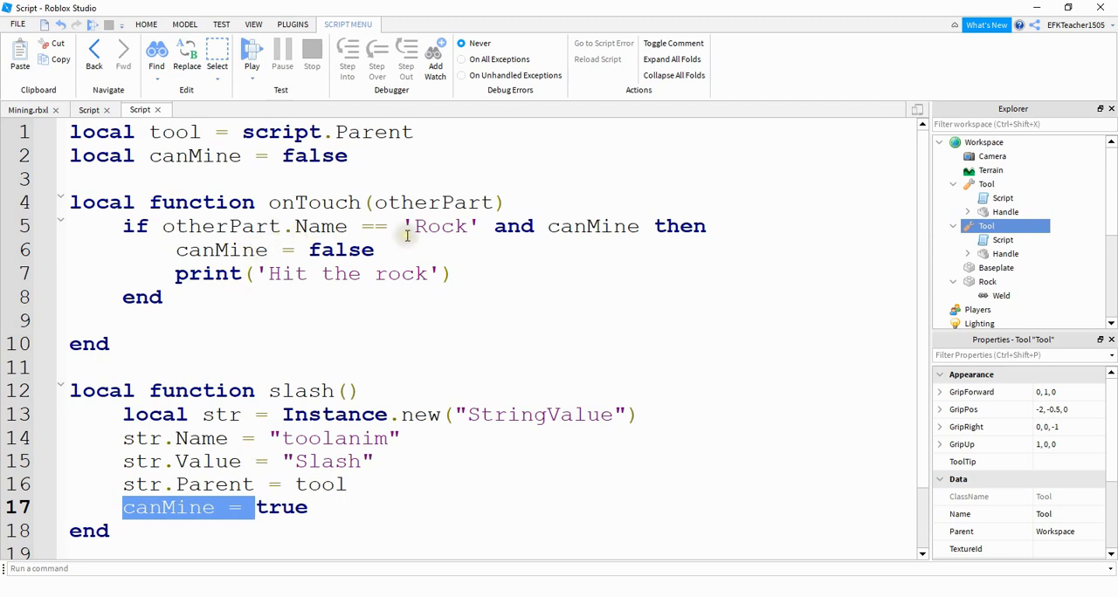
click(28, 110)
click(201, 301)
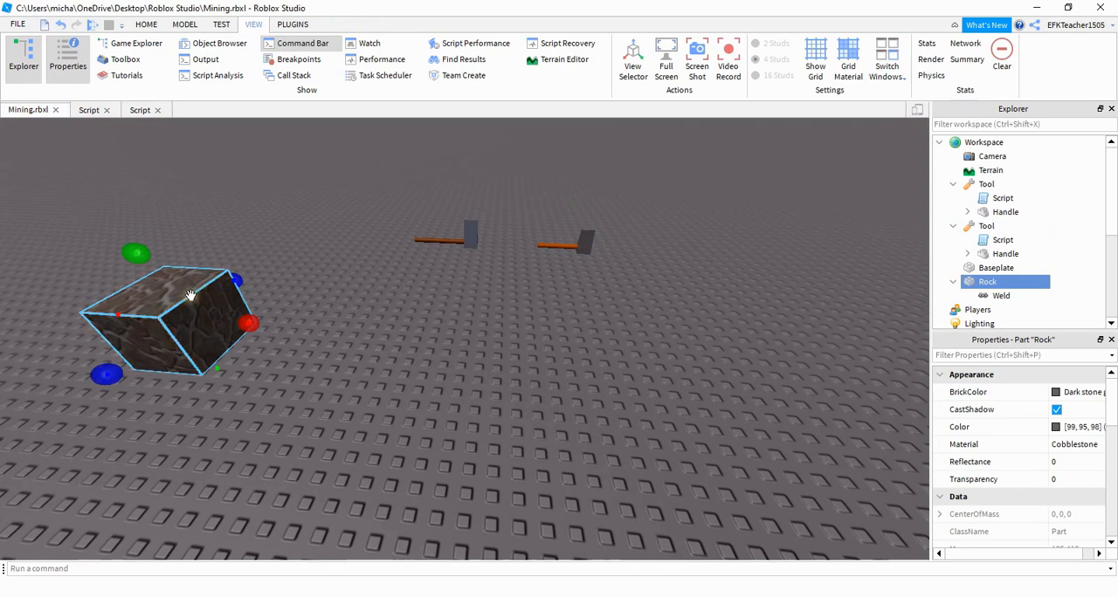
click(141, 113)
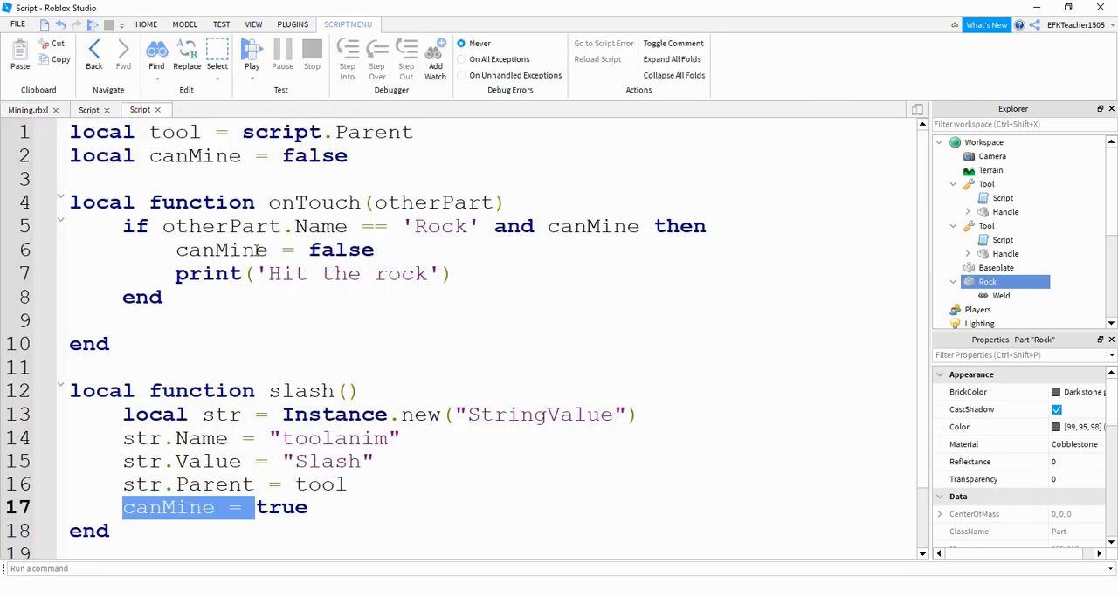
drag(163, 227, 442, 233)
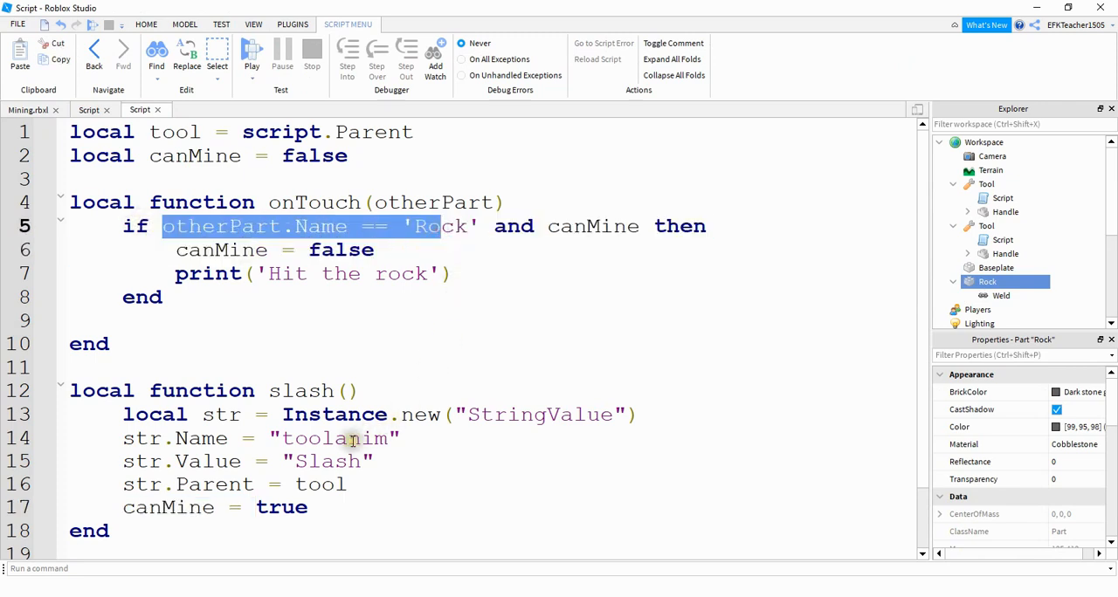
drag(561, 226, 604, 227)
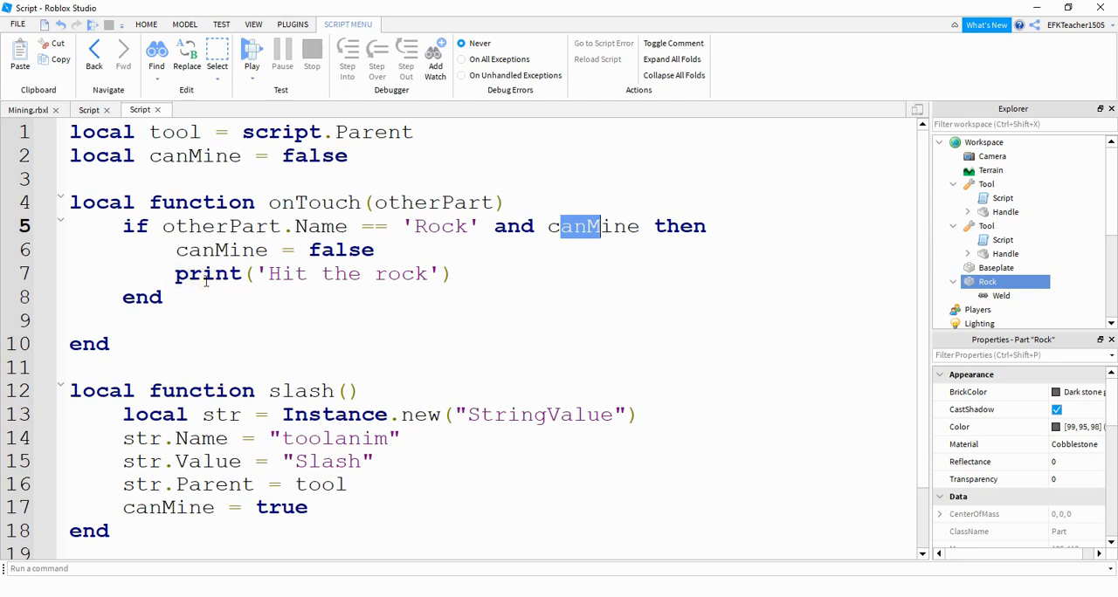
- Start a play-test, pick up the new Tool, show the script output and walk the character up to the rock
click(97, 27)
key(w)
key(d)
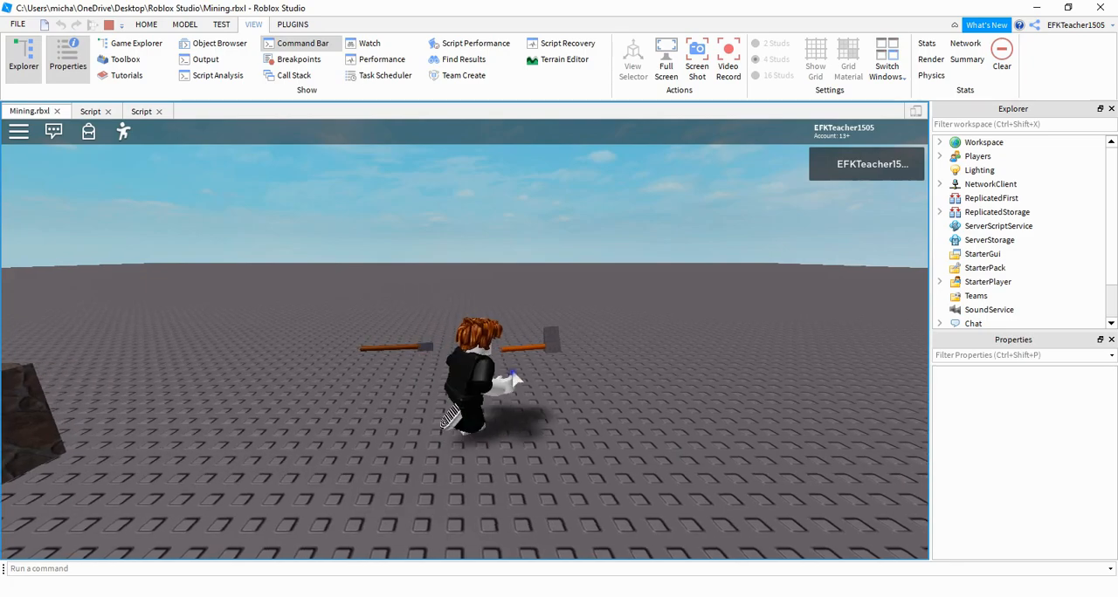
right_drag(512, 375, 512, 375)
key(w)
click(199, 61)
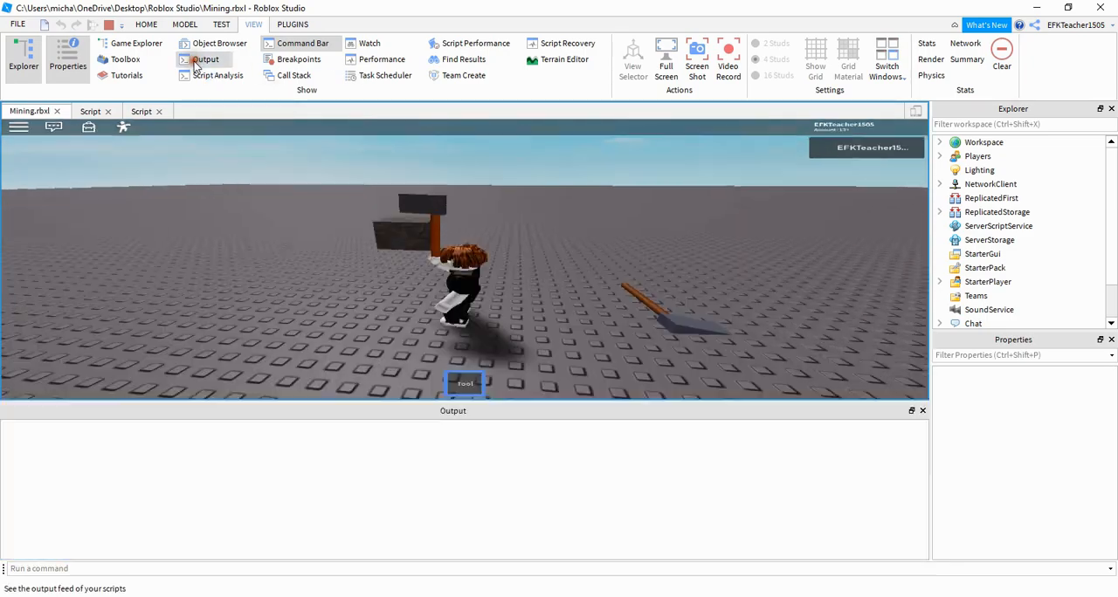
key(w)
right_drag(476, 311, 476, 311)
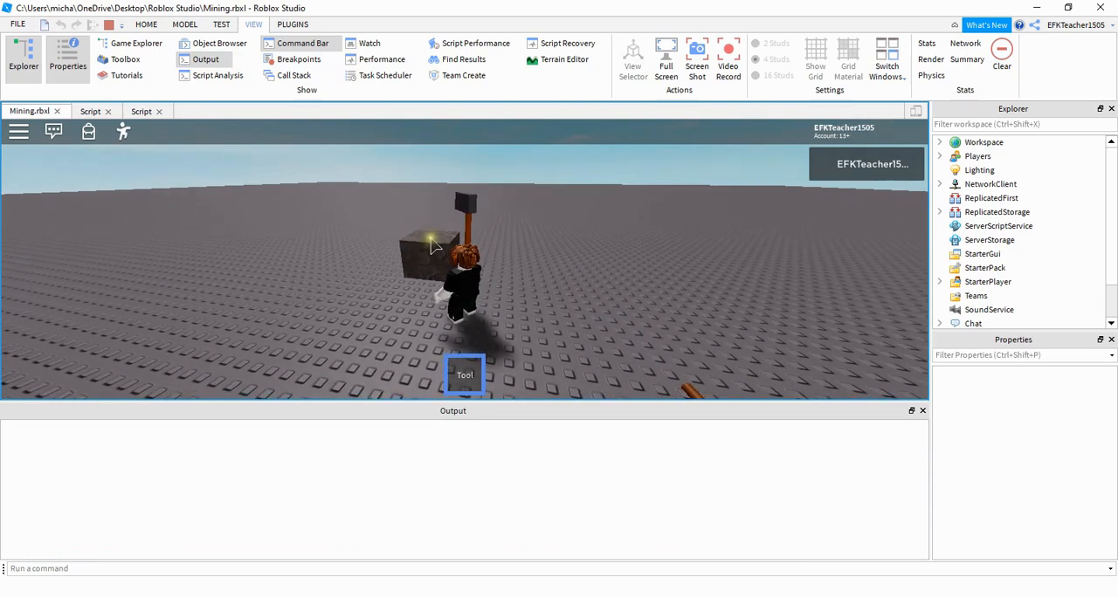
- Swing the tool at the rock repeatedly to test the hit detection
click(442, 232)
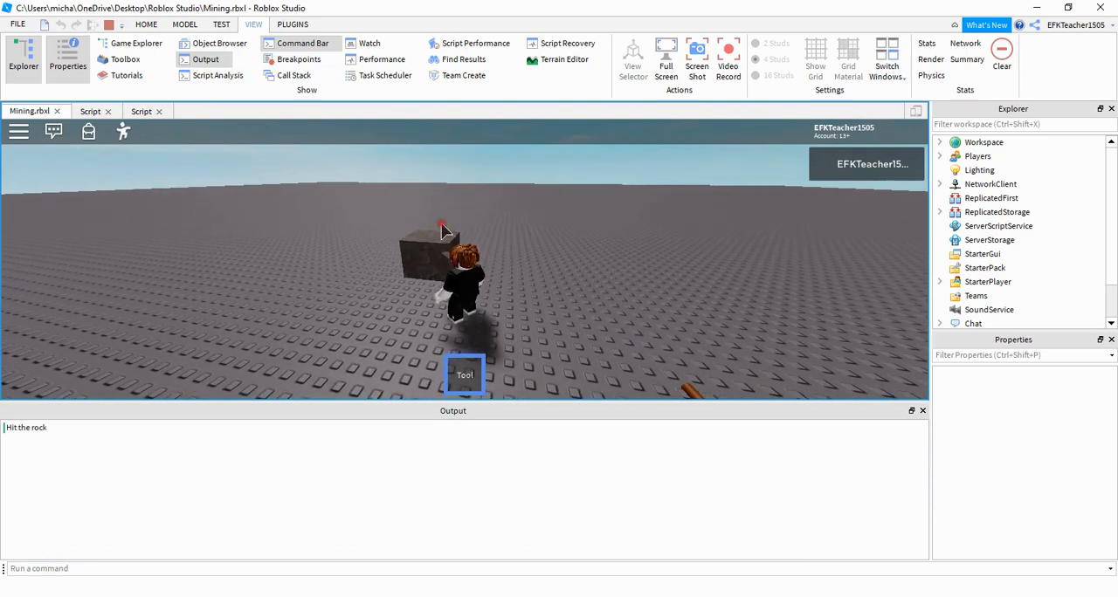
click(443, 231)
click(443, 232)
click(443, 232)
click(443, 232)
click(443, 232)
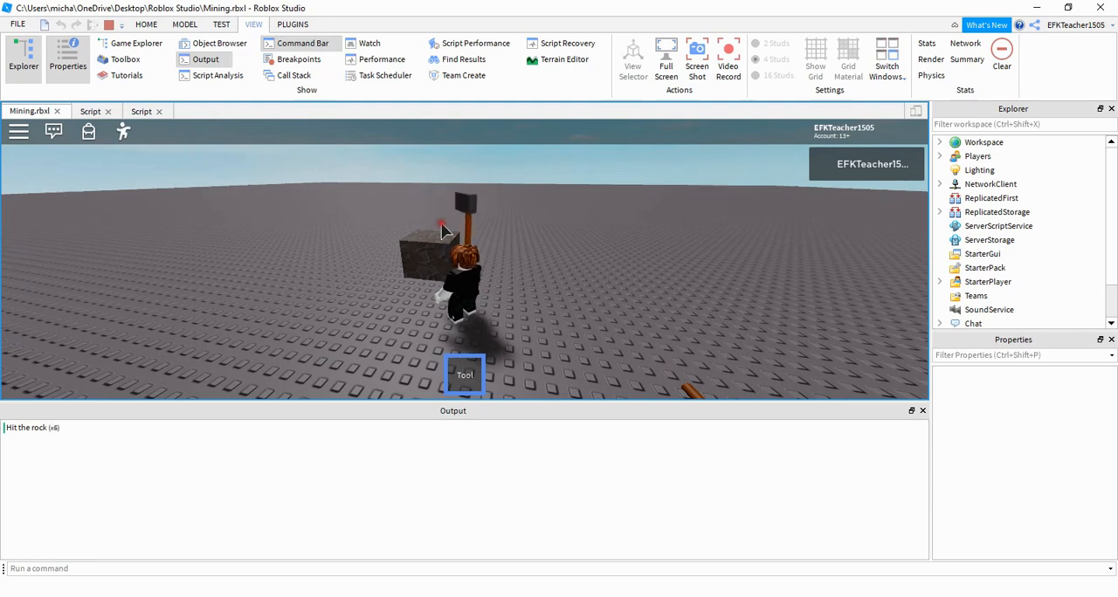
click(443, 231)
click(443, 232)
click(442, 232)
click(443, 232)
click(442, 232)
click(442, 231)
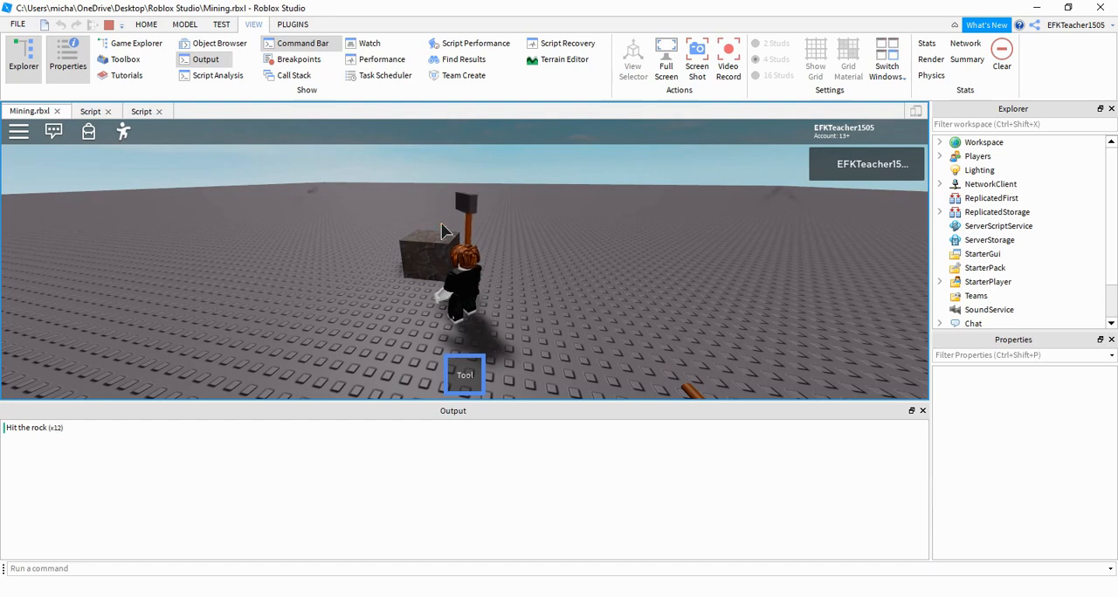